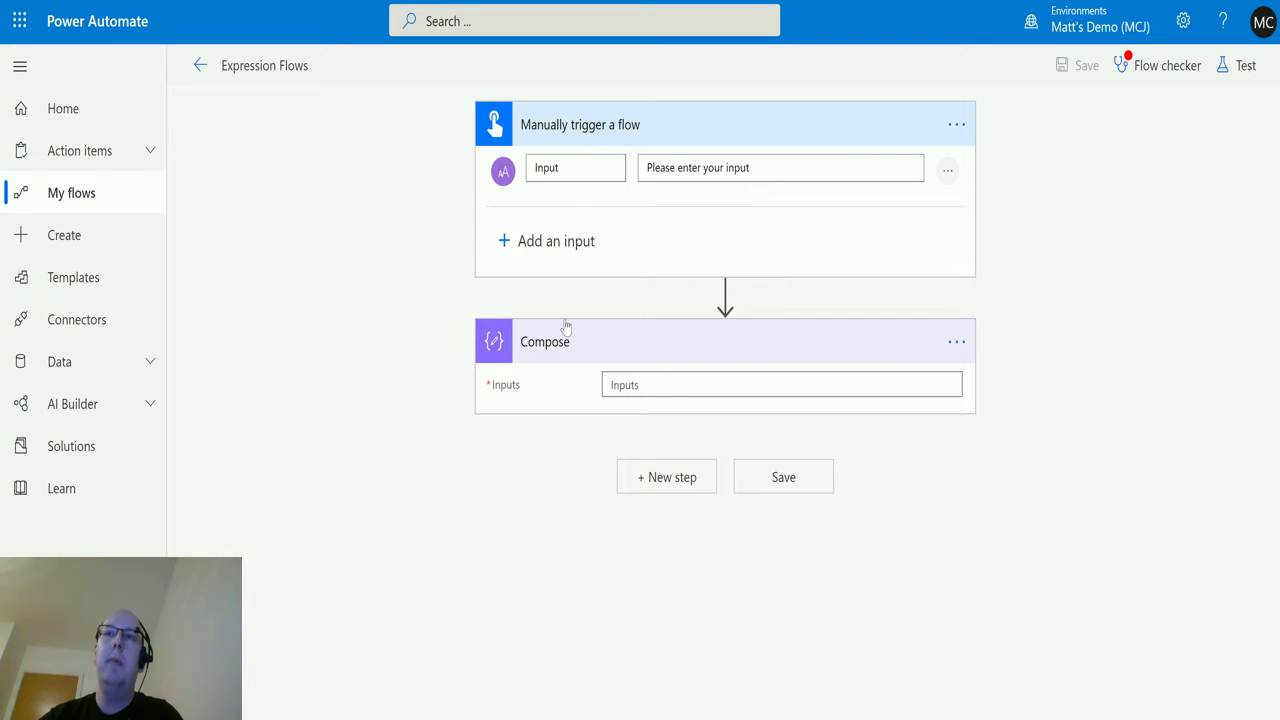
# Step: Set the Compose input to first(triggerBody()?['text']), returning the Input text's first character
pyautogui.click(685, 386)
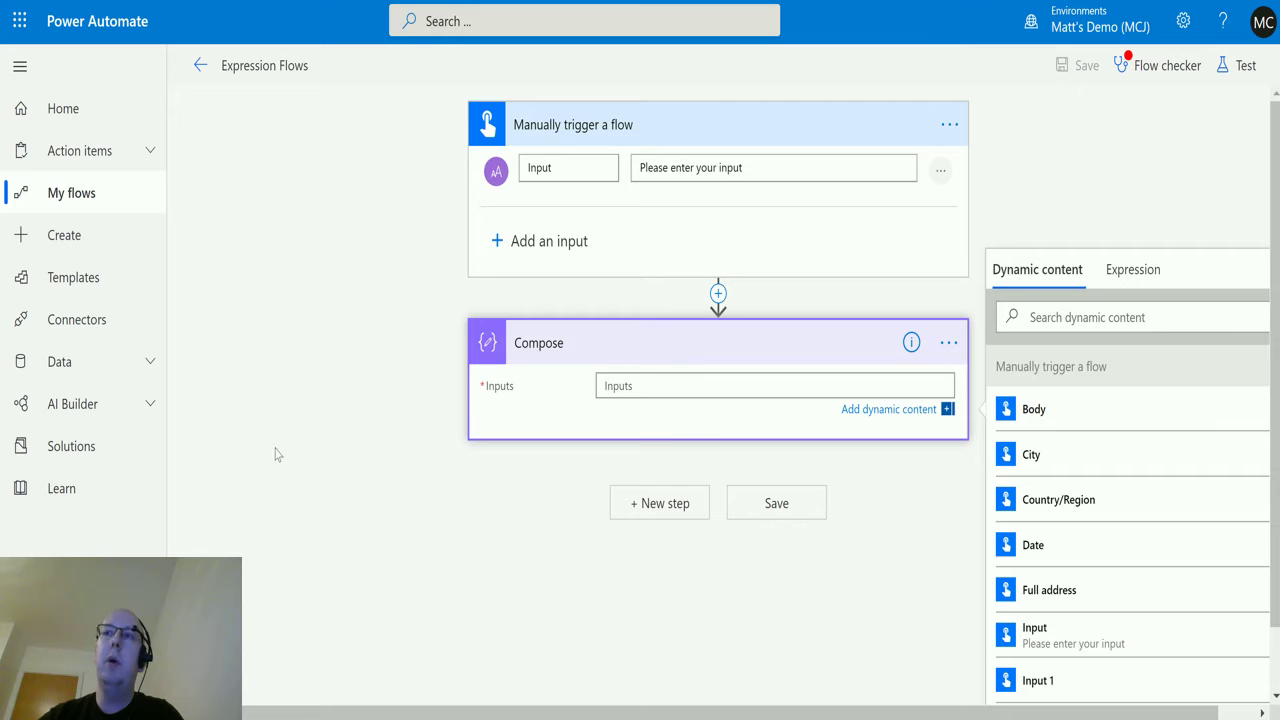
pyautogui.click(1136, 272)
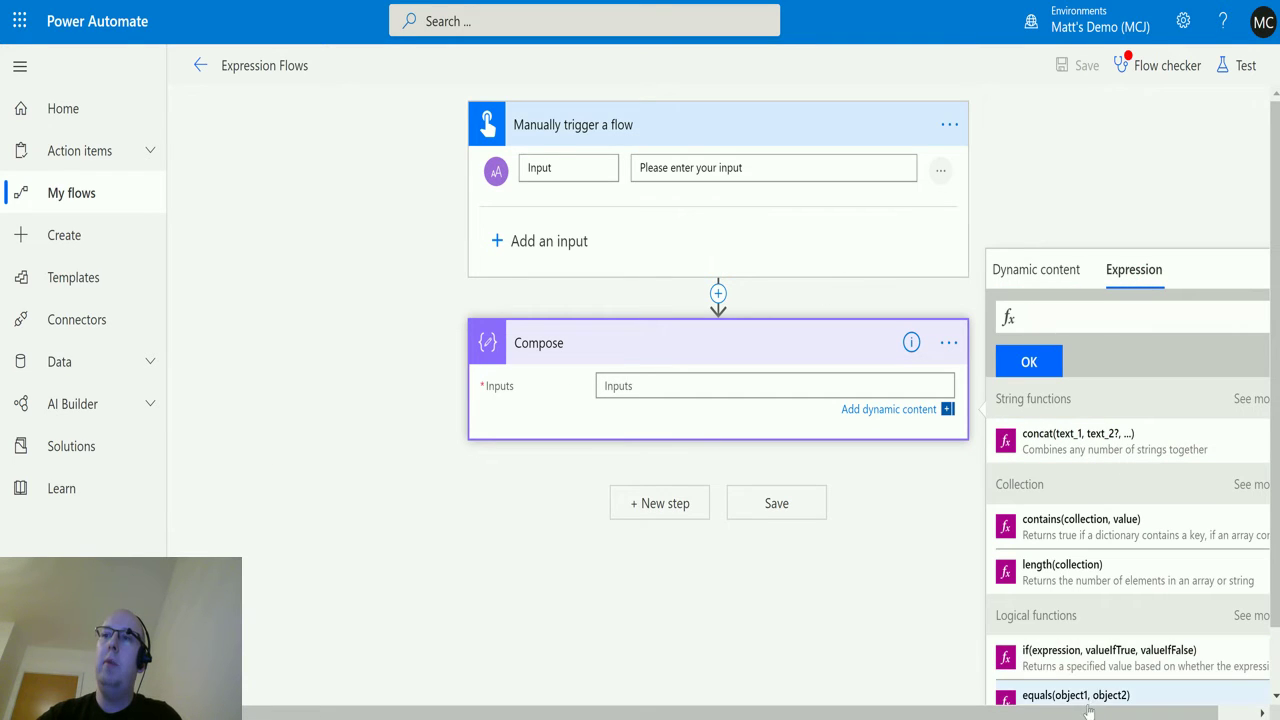
pyautogui.moveTo(1083, 711); pyautogui.dragTo(1123, 711)
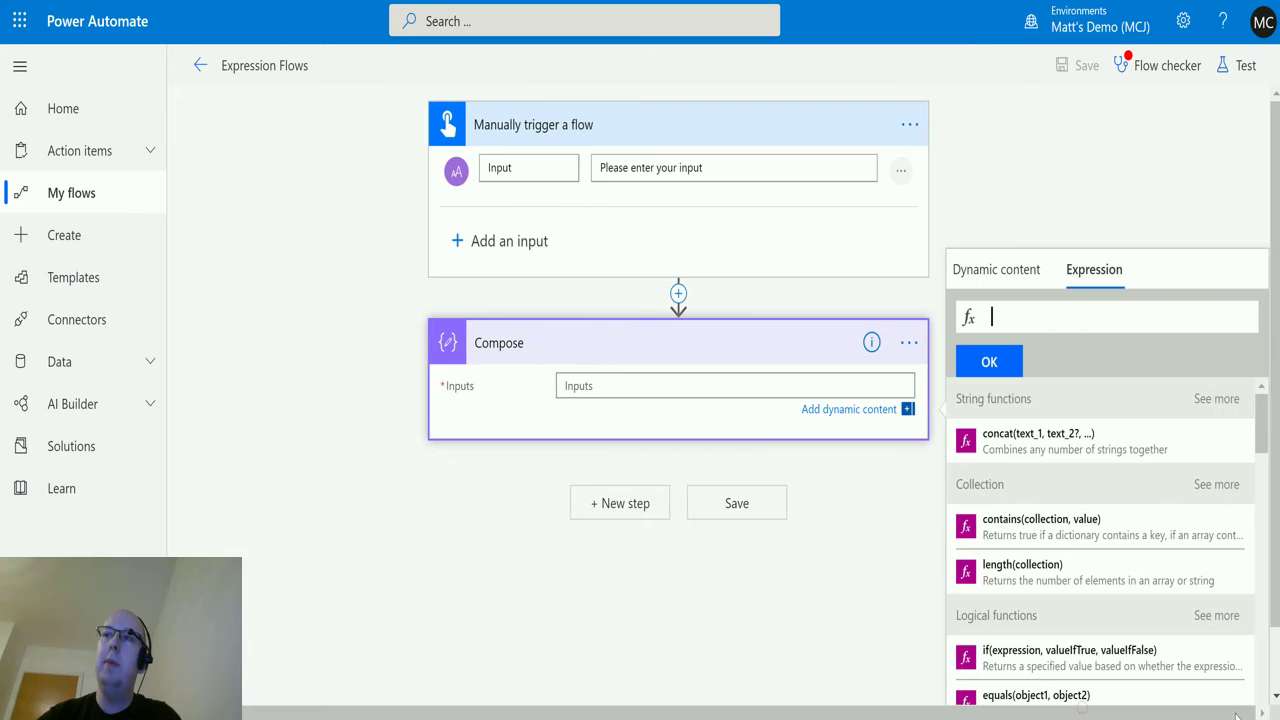
pyautogui.click(1226, 490)
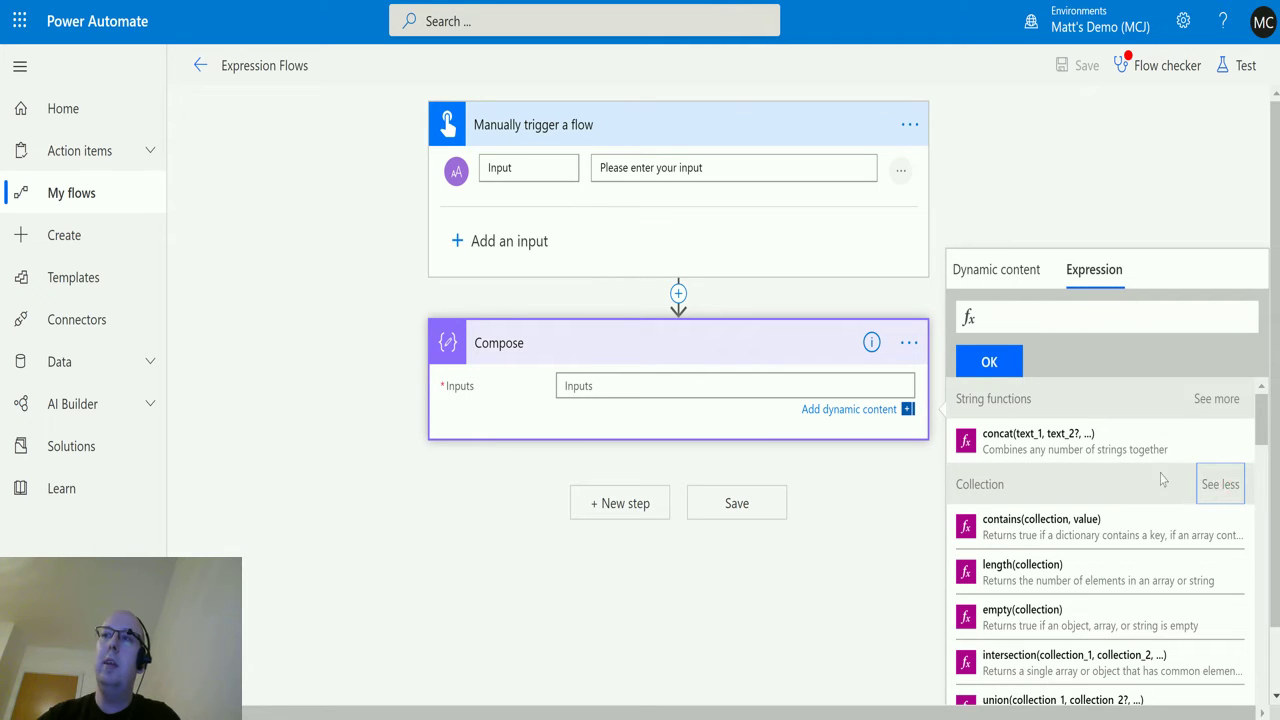
pyautogui.moveTo(1257, 440); pyautogui.dragTo(1247, 461)
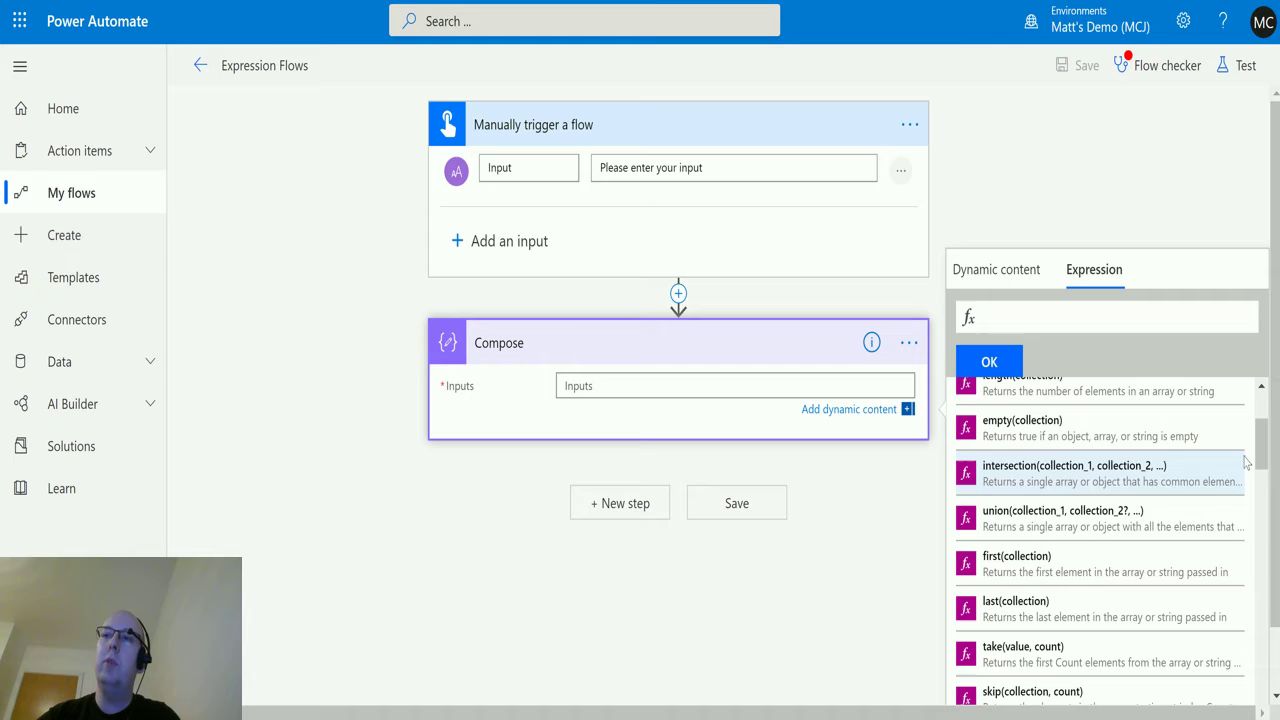
pyautogui.click(996, 565)
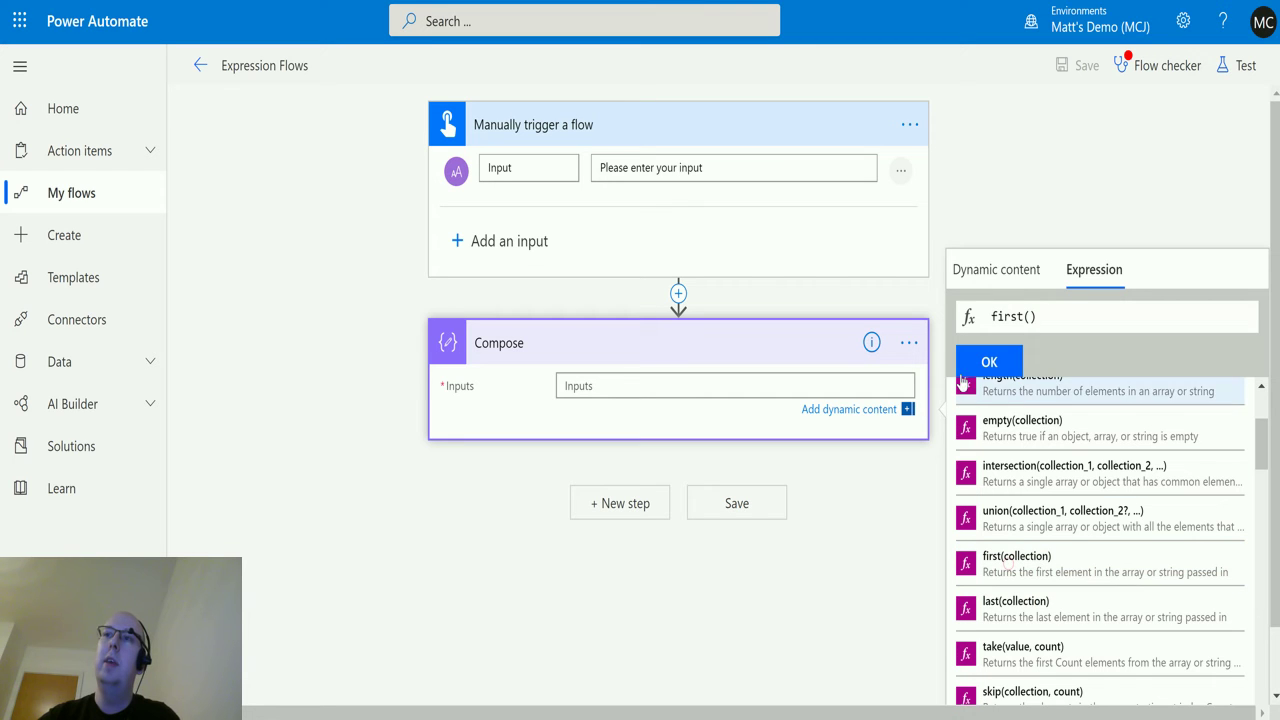
pyautogui.click(1020, 280)
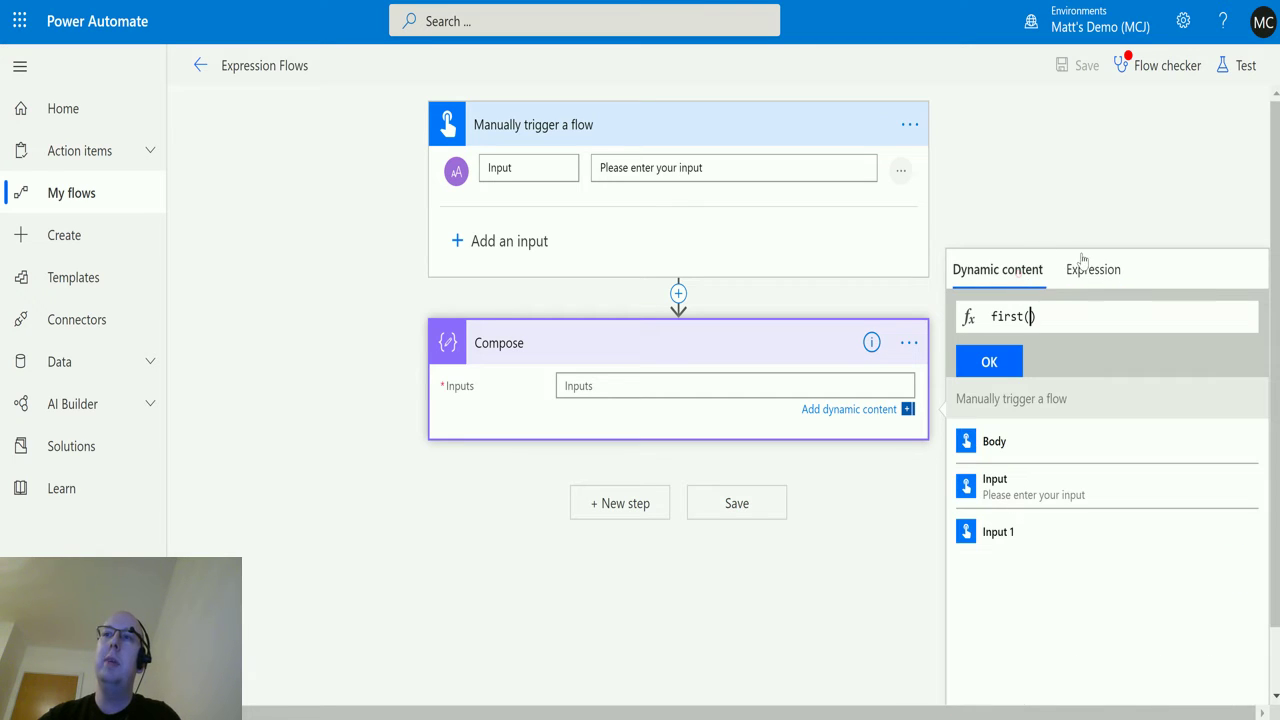
pyautogui.click(1000, 490)
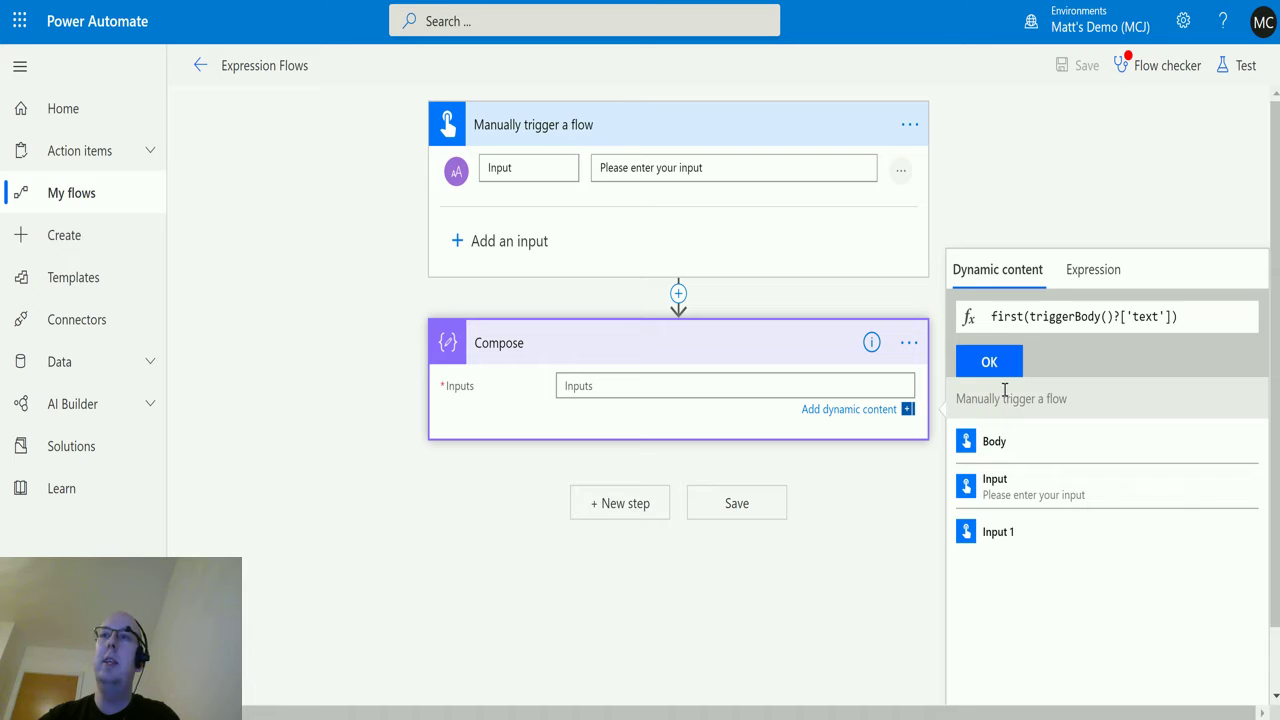
pyautogui.click(990, 362)
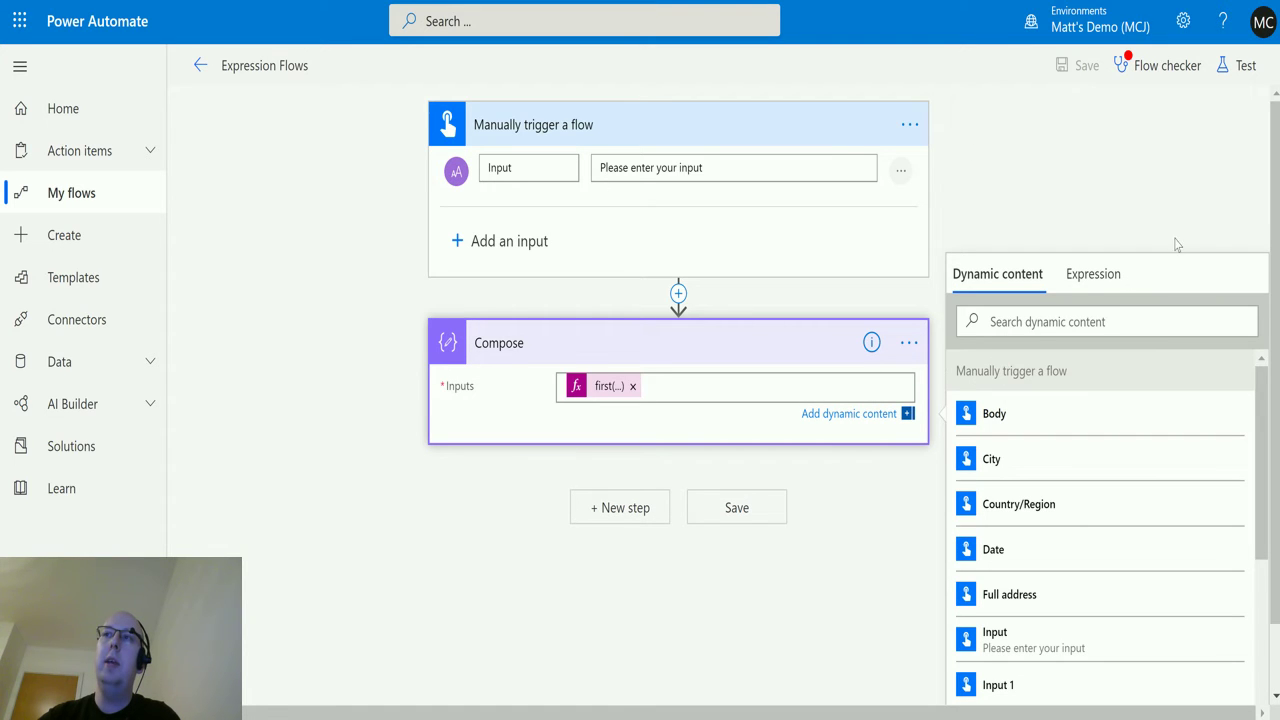
# Step: Run a manual test of the flow with the input sentence 'The hat is red'
pyautogui.click(1238, 66)
pyautogui.click(1052, 201)
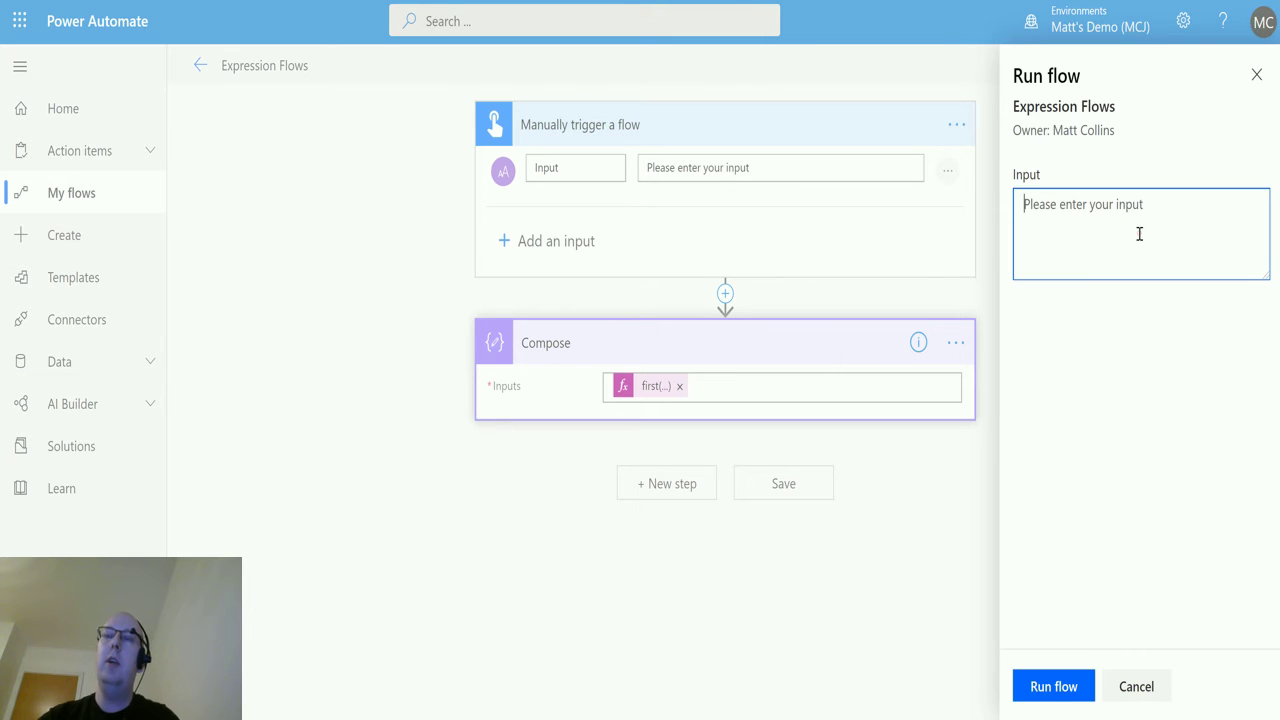
pyautogui.click(1137, 232)
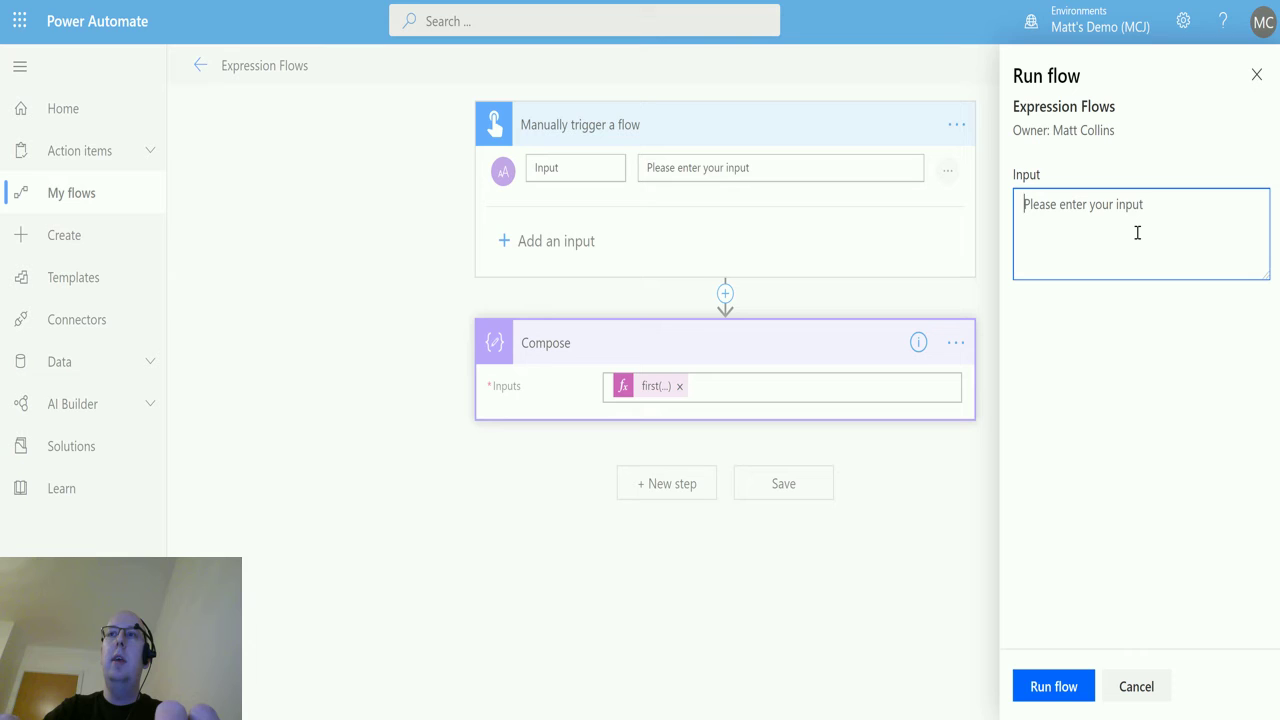
pyautogui.write('The hat')
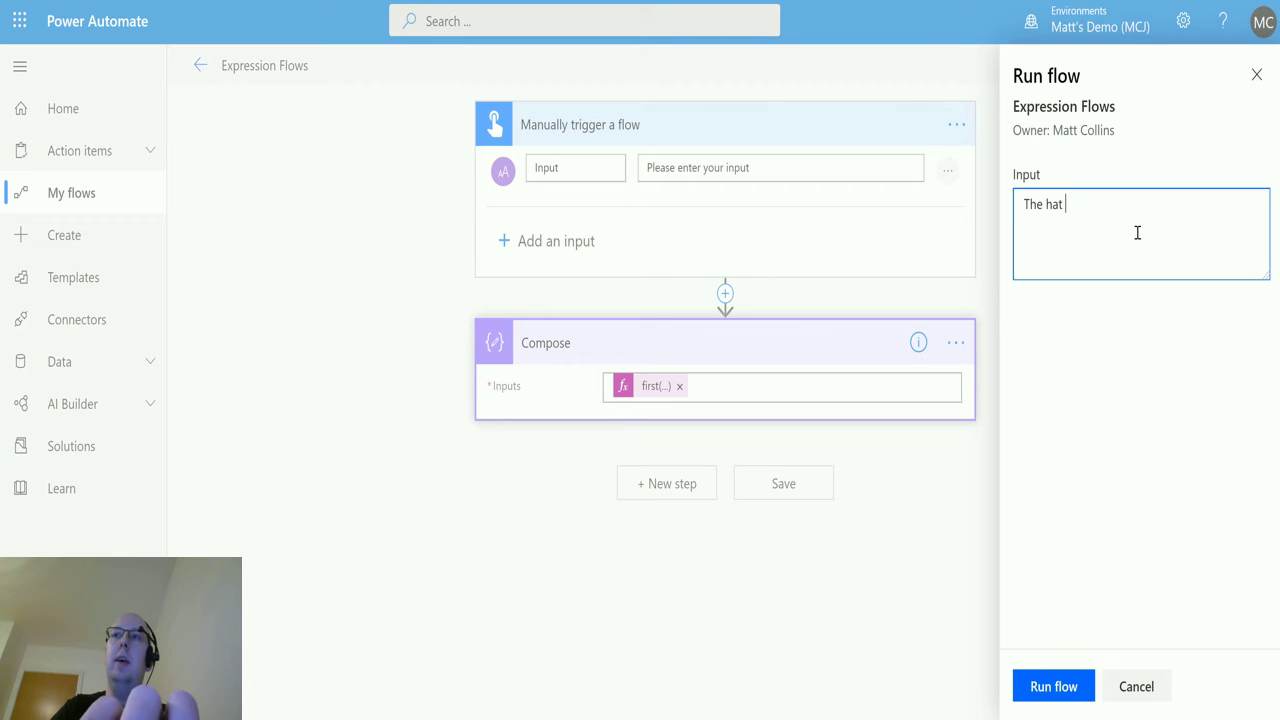
pyautogui.write('e i is red')
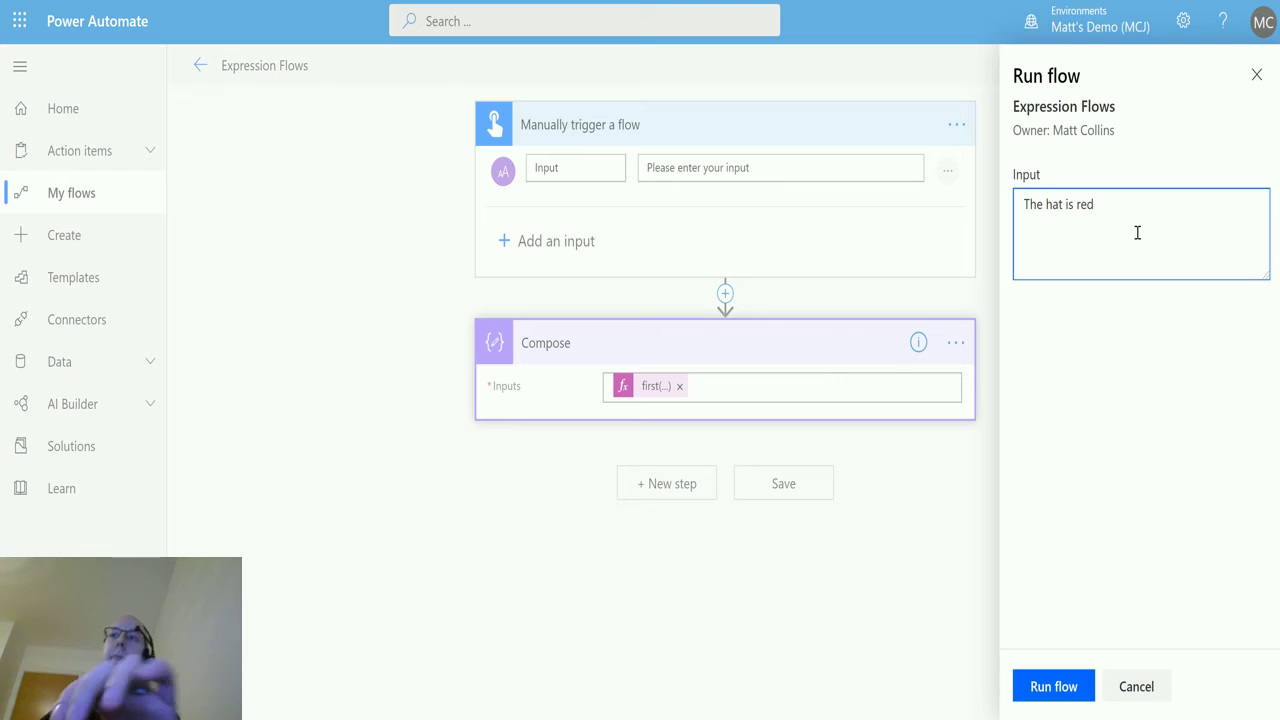
pyautogui.click(1065, 687)
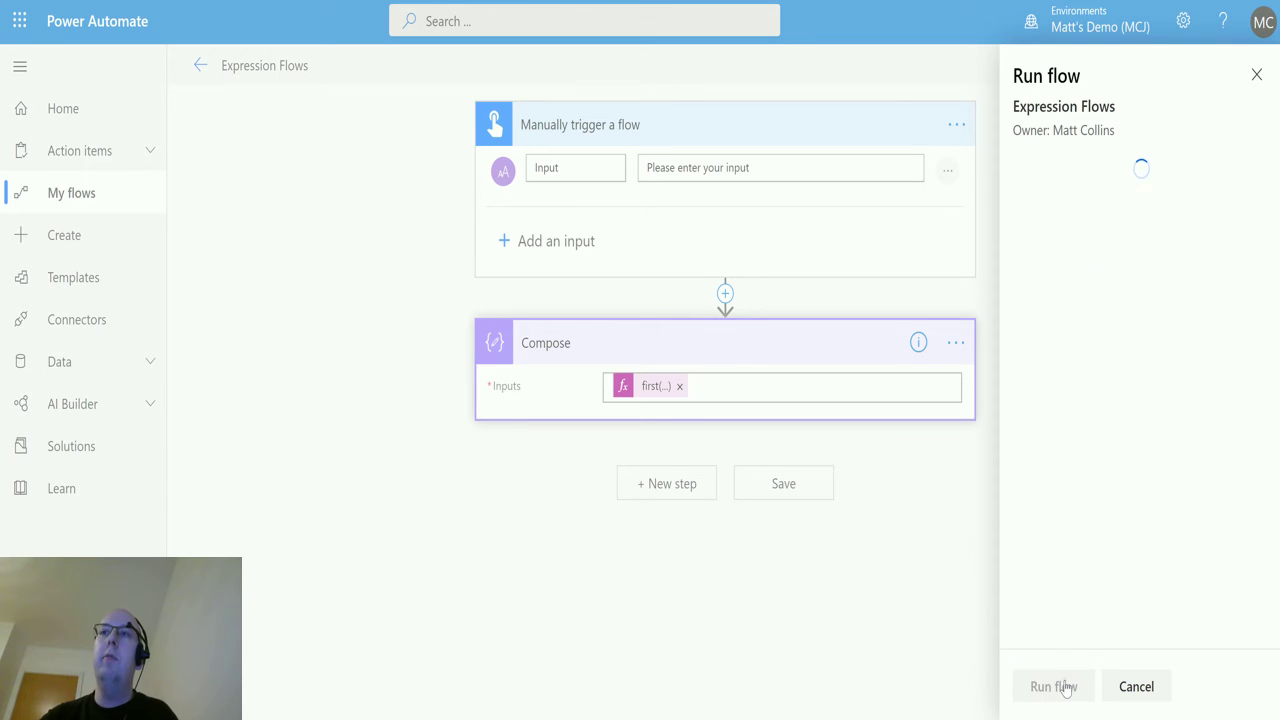
pyautogui.click(1068, 687)
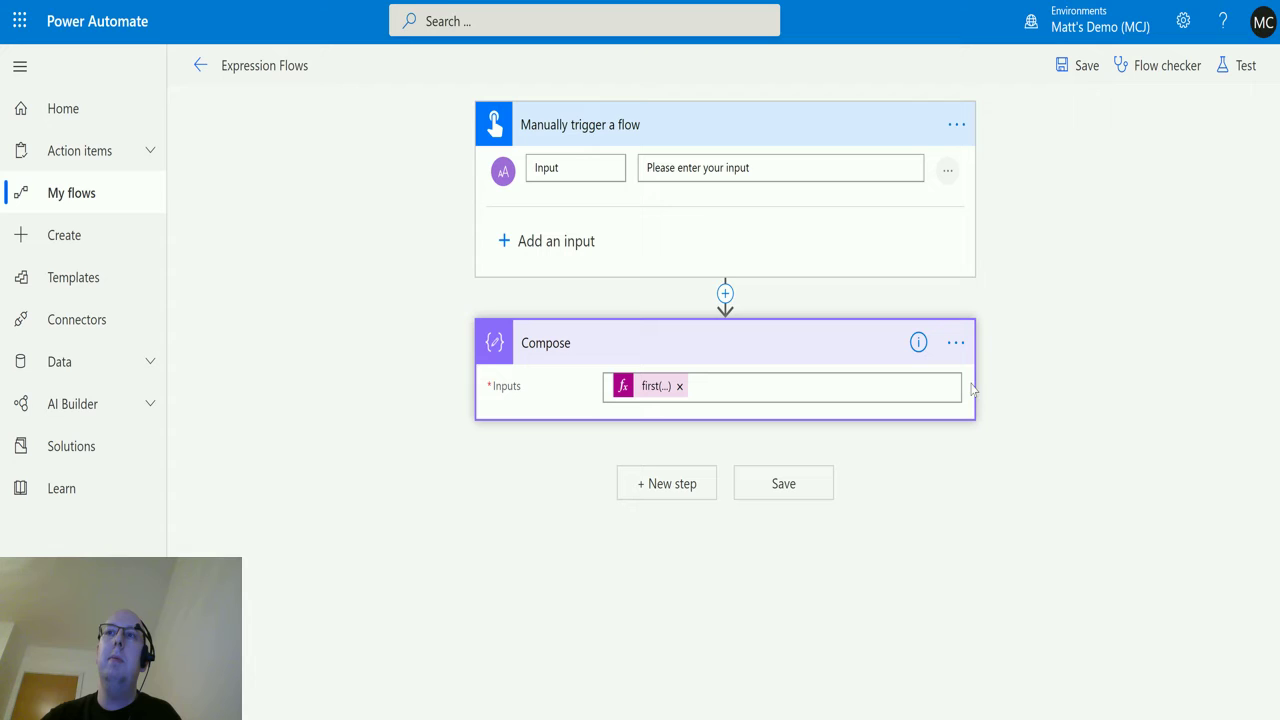
# Step: From the flow's run history, open the 11:25 PM run and inspect its Compose step
pyautogui.click(1030, 457)
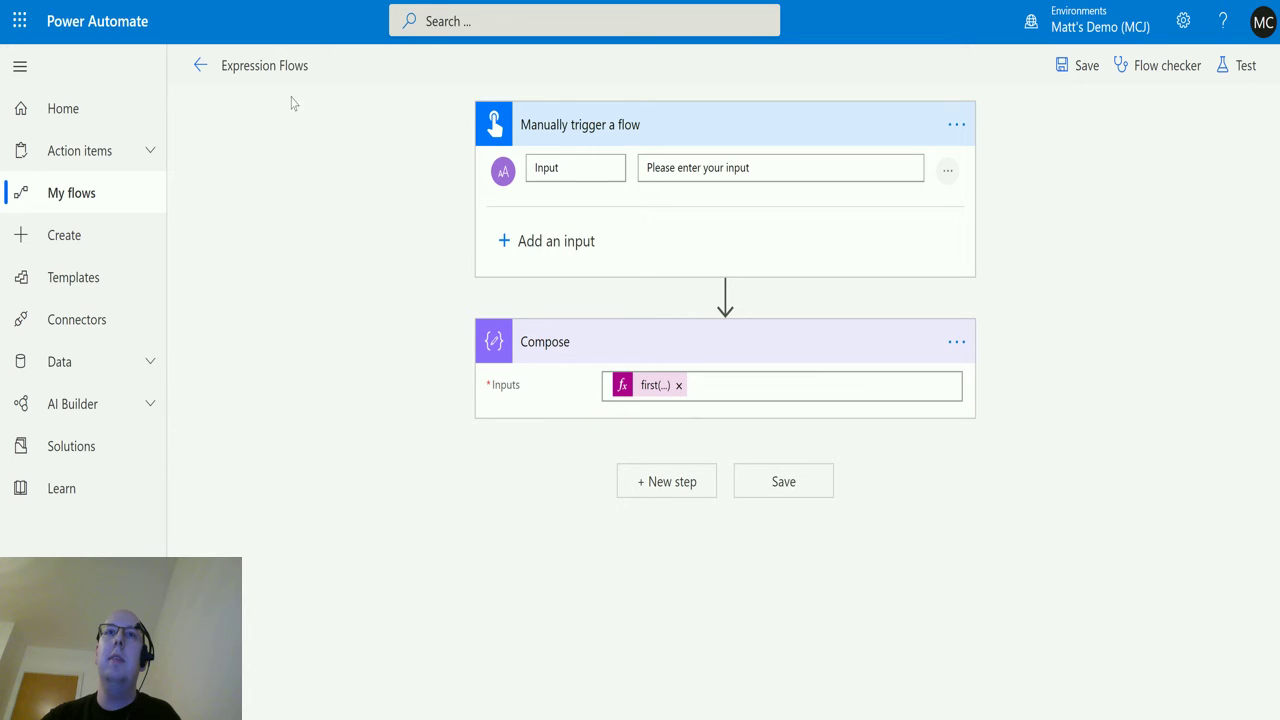
pyautogui.tripleClick(210, 77)
pyautogui.click(200, 66)
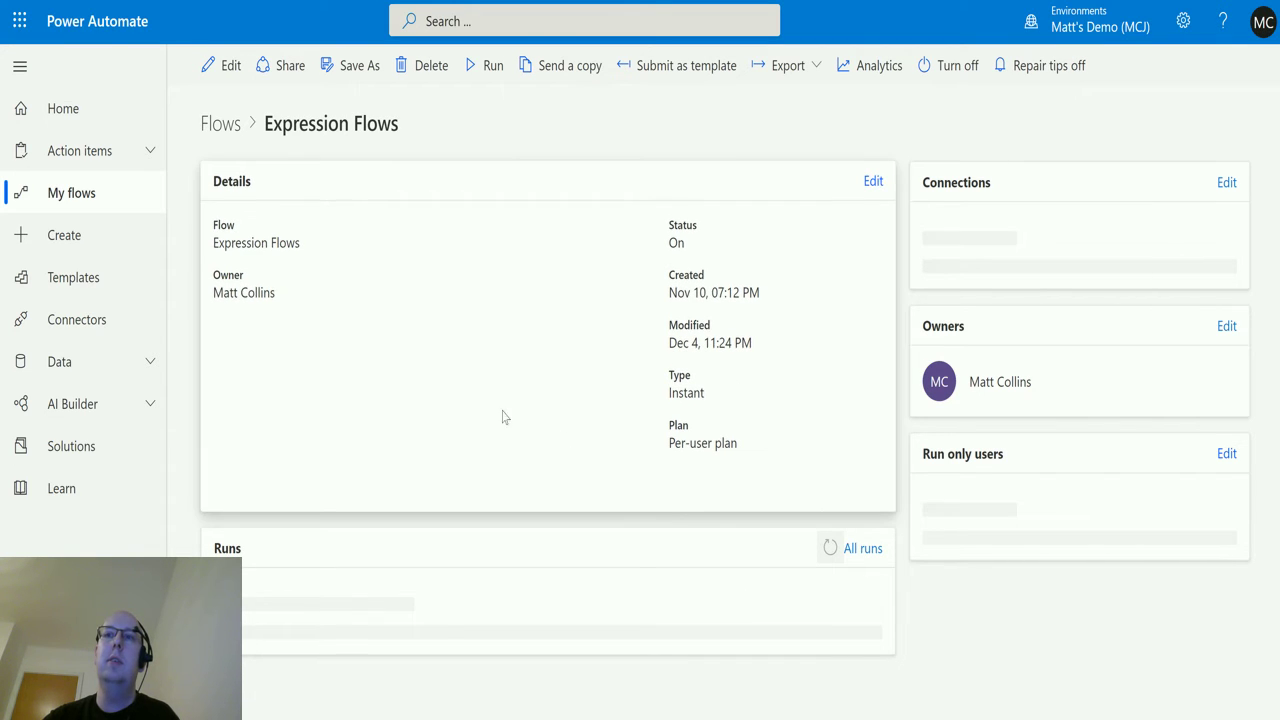
pyautogui.click(864, 553)
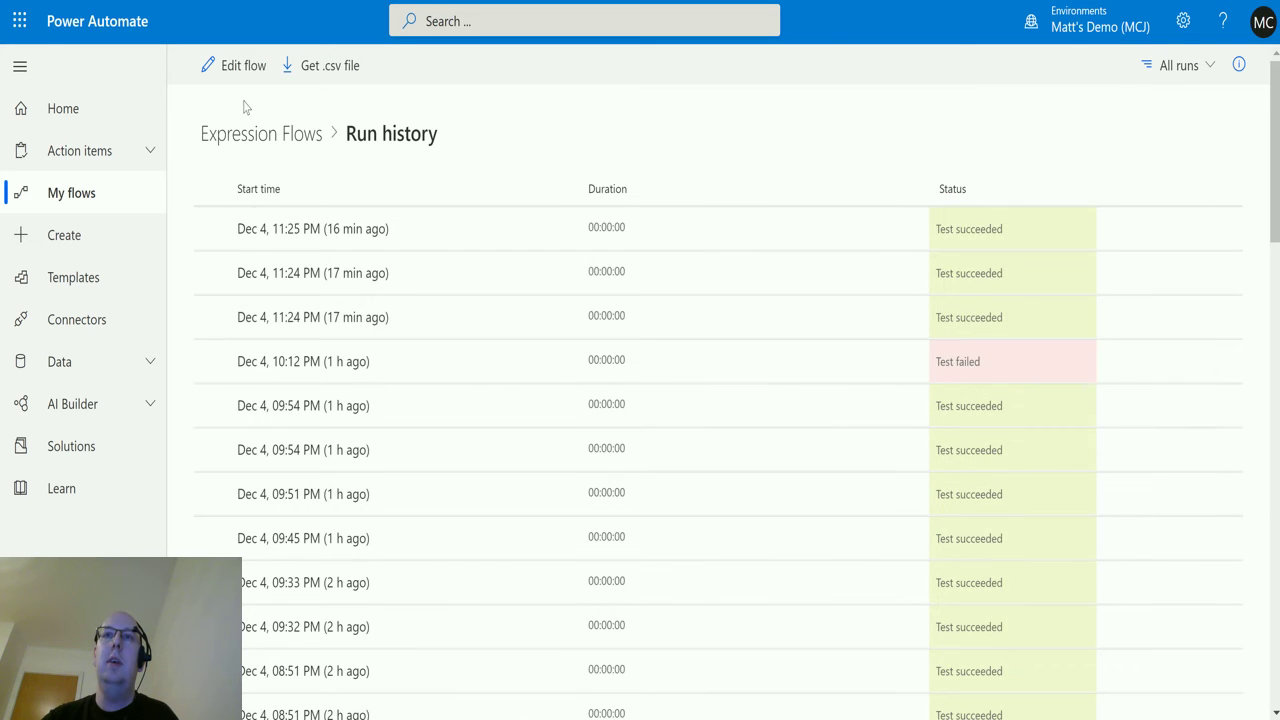
pyautogui.click(368, 236)
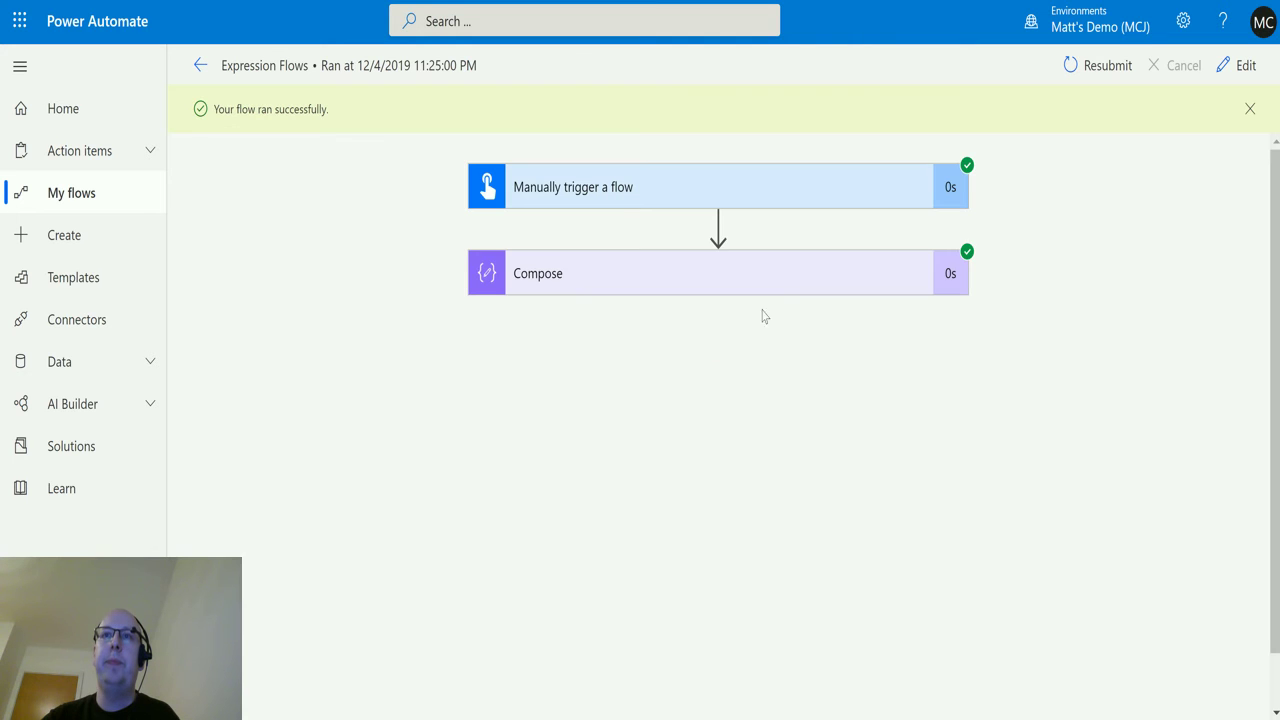
pyautogui.click(716, 275)
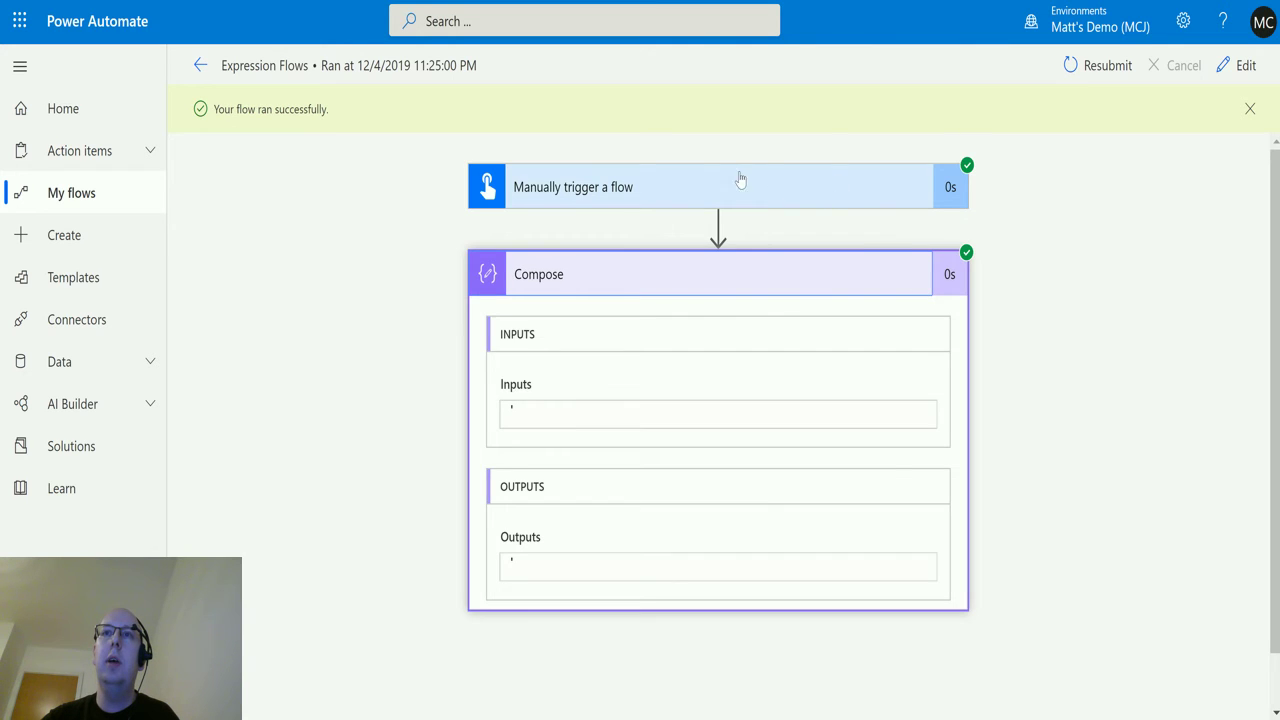
pyautogui.click(200, 65)
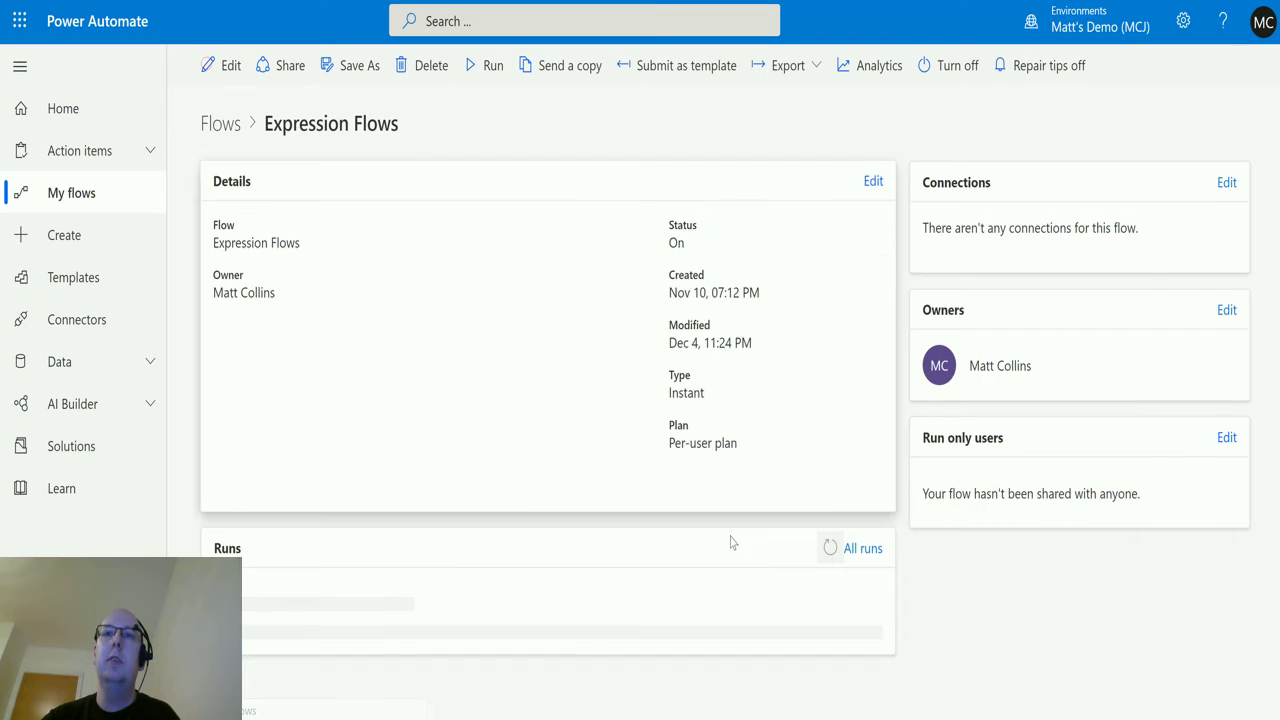
# Step: Open the newest run and confirm the trigger received 'The hat is red' and Compose output T
pyautogui.scroll(-1, 470, 520)
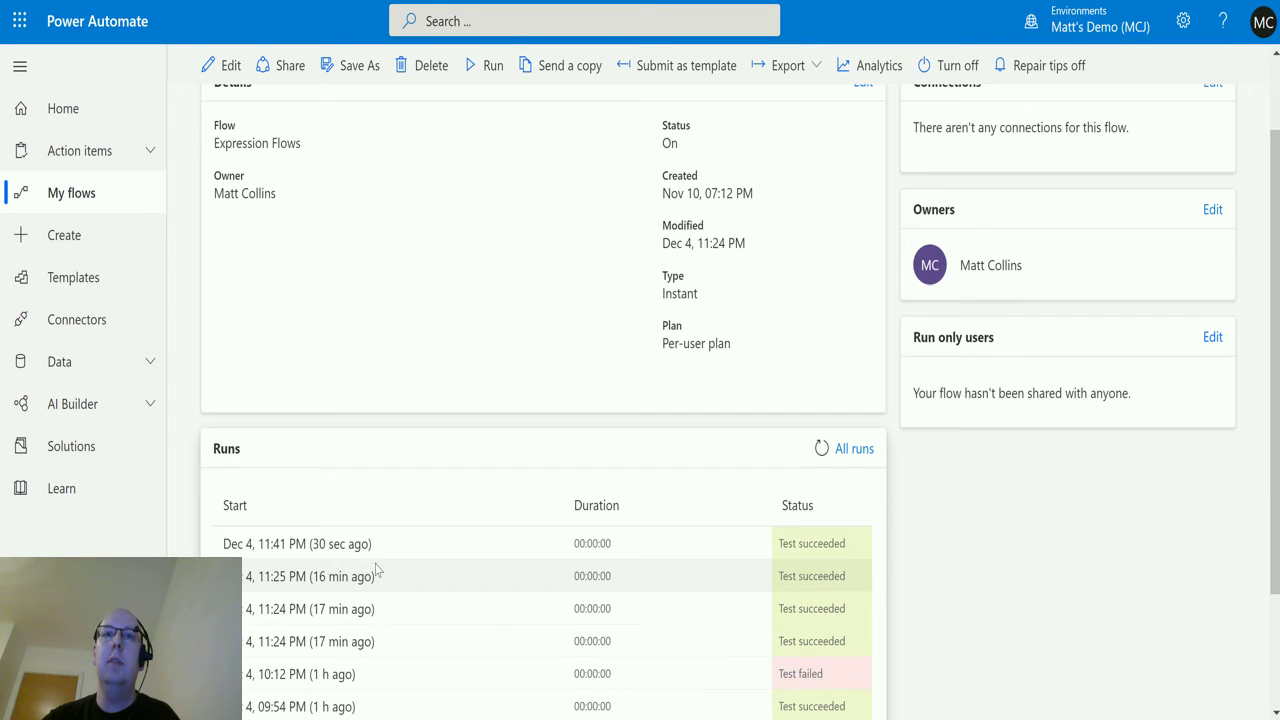
pyautogui.click(330, 541)
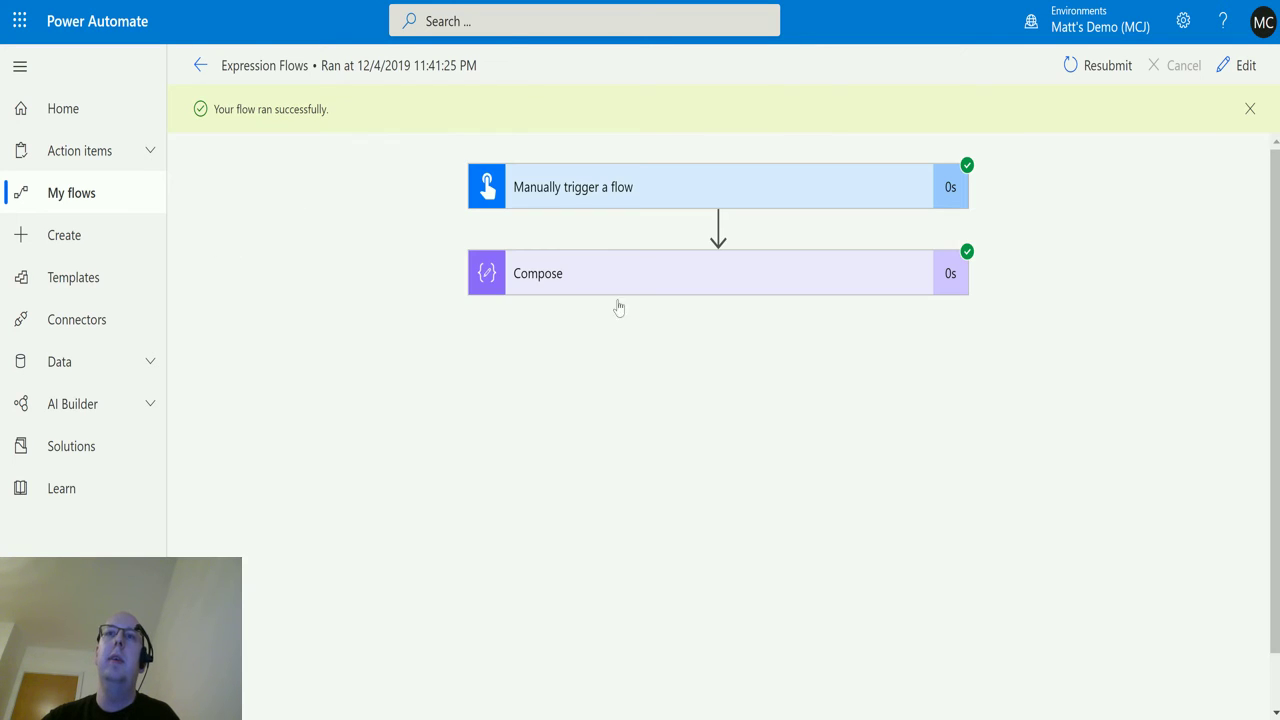
pyautogui.click(779, 288)
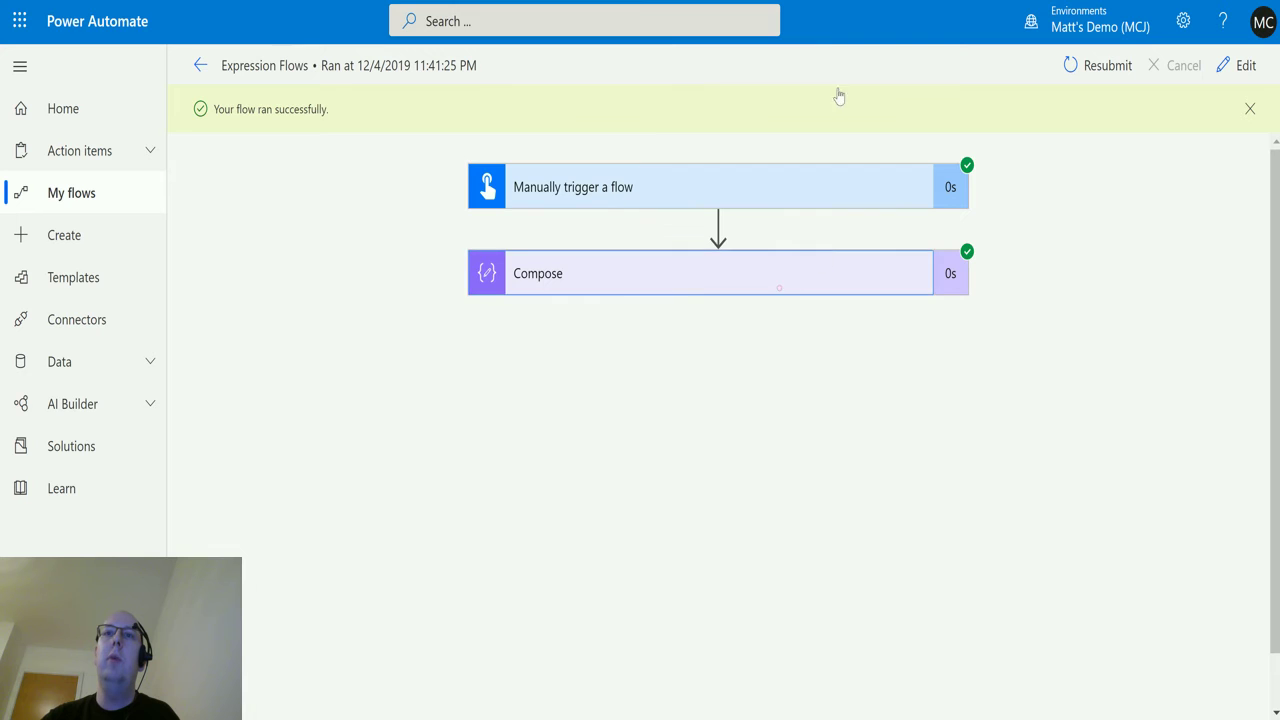
pyautogui.click(734, 200)
pyautogui.scroll(-3, 820, 352)
pyautogui.scroll(-1, 1160, 363)
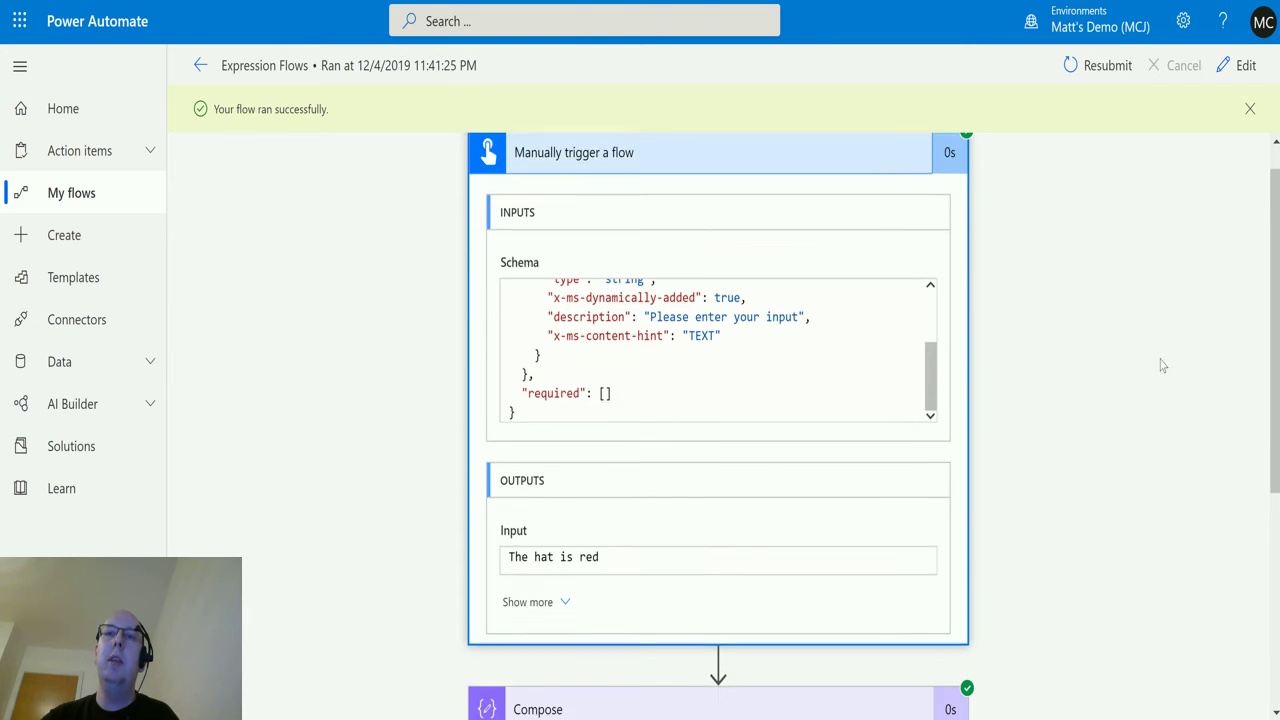
pyautogui.scroll(-2, 975, 430)
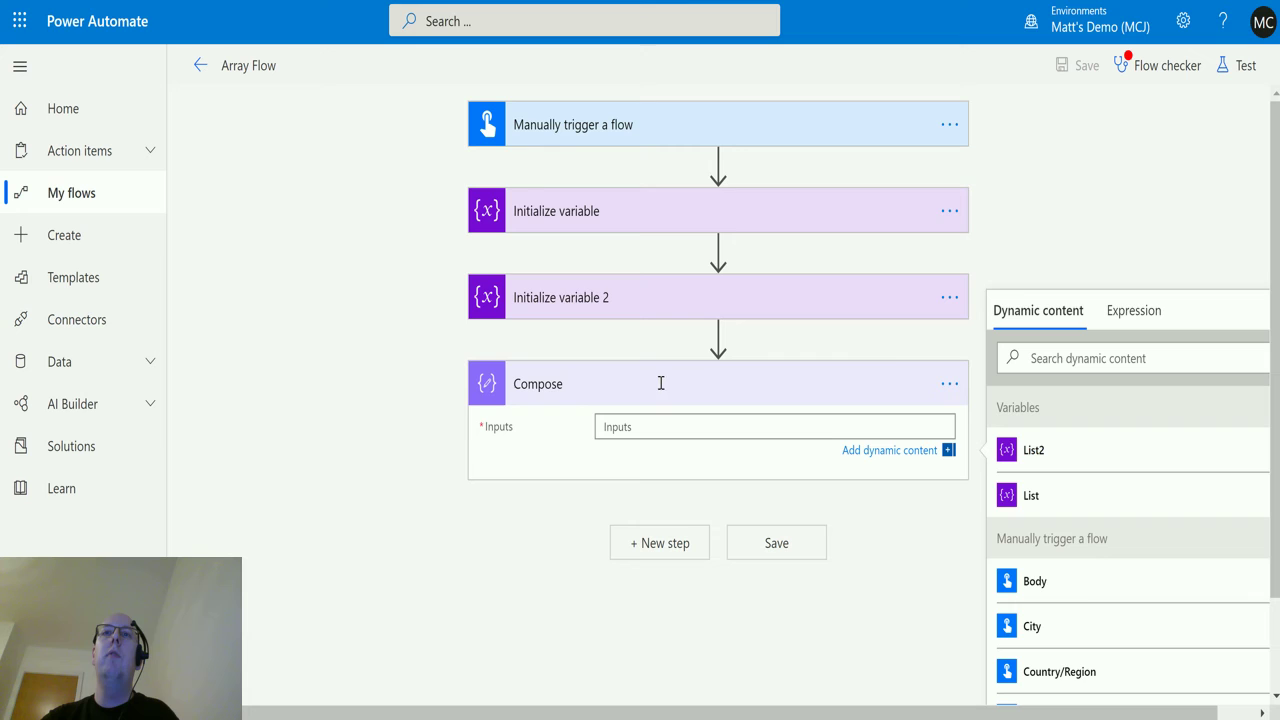
# Step: Expand the List variable step to view its Array of two records with first, last and email
pyautogui.click(452, 652)
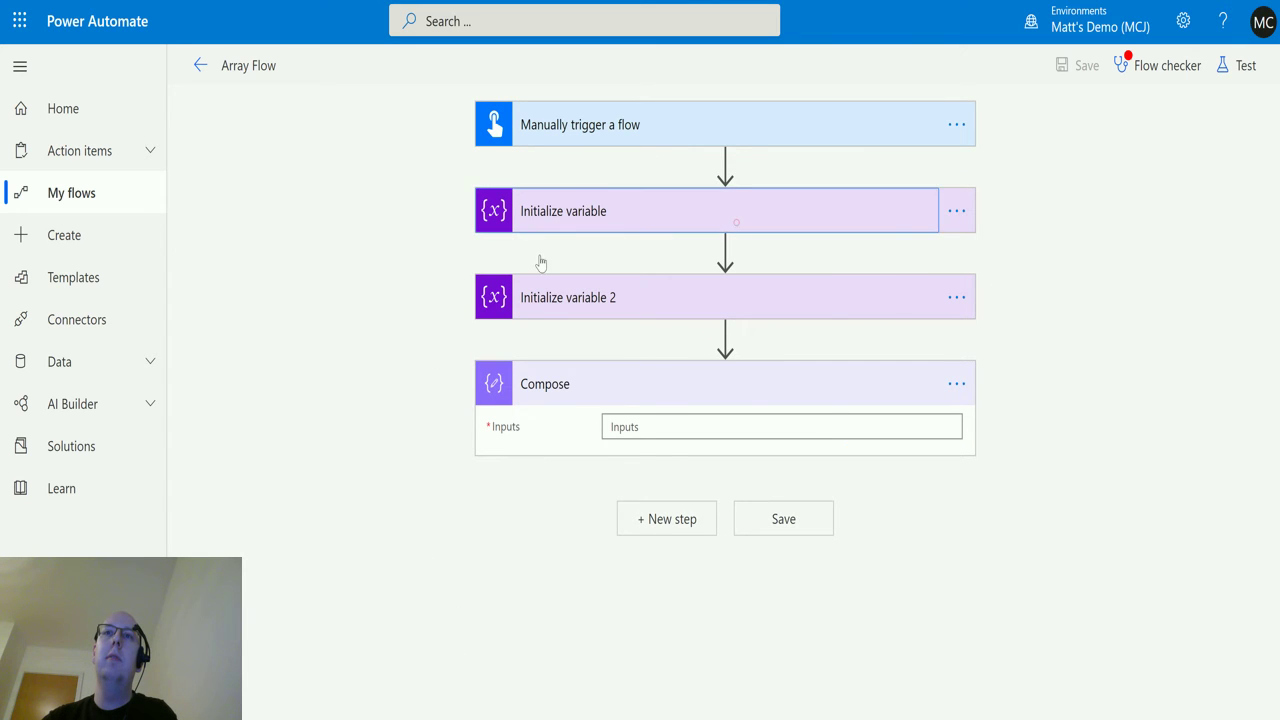
pyautogui.click(730, 220)
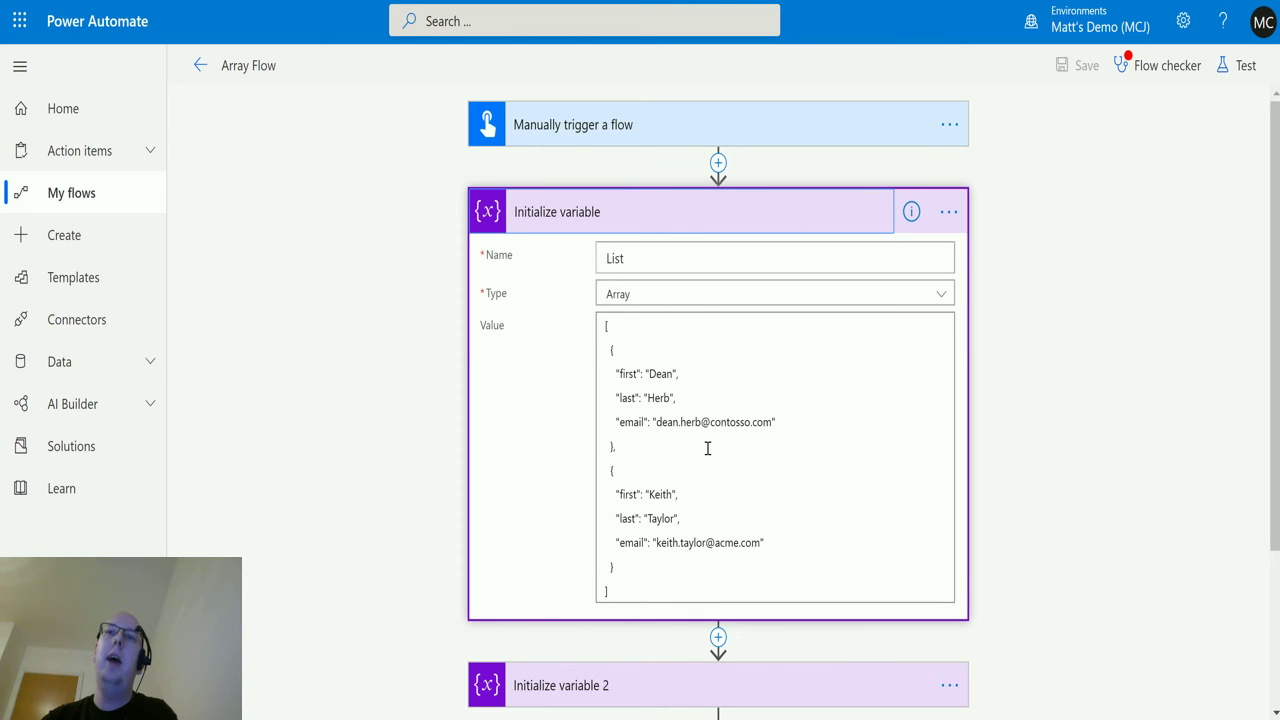
pyautogui.scroll(-2, 994, 331)
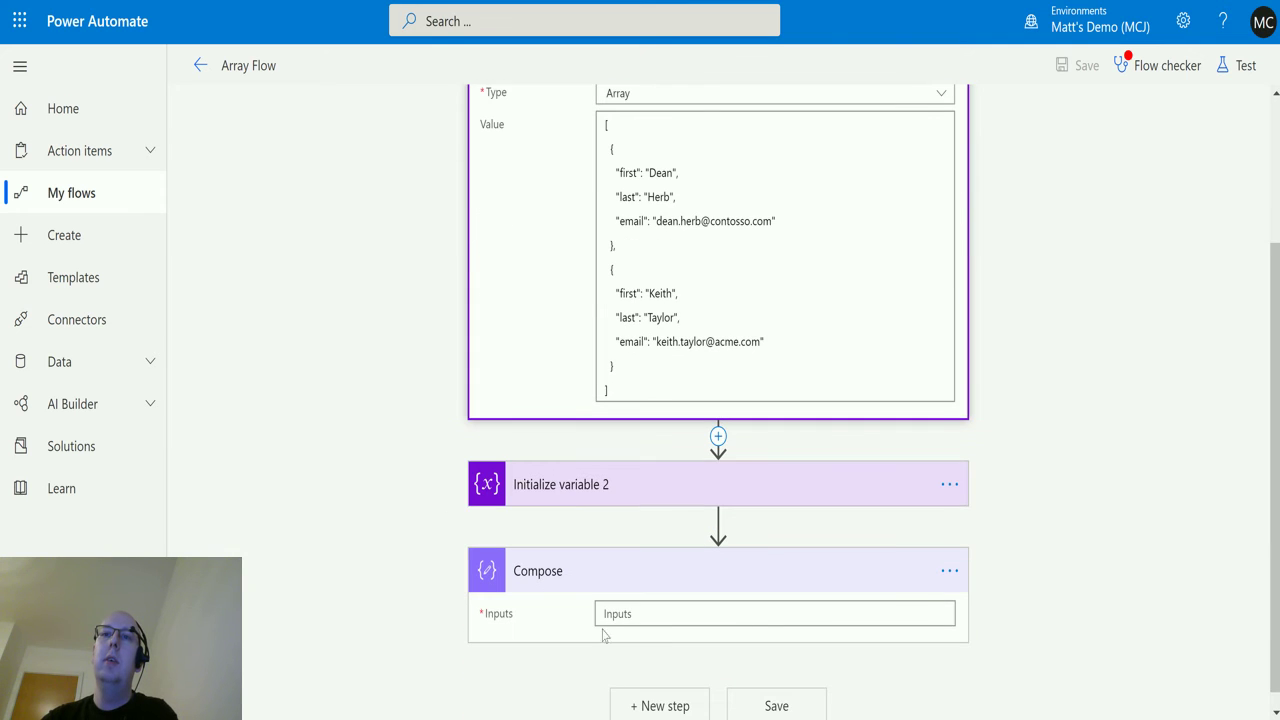
# Step: Set the Compose input to the expression first() applied to the List variable
pyautogui.click(651, 614)
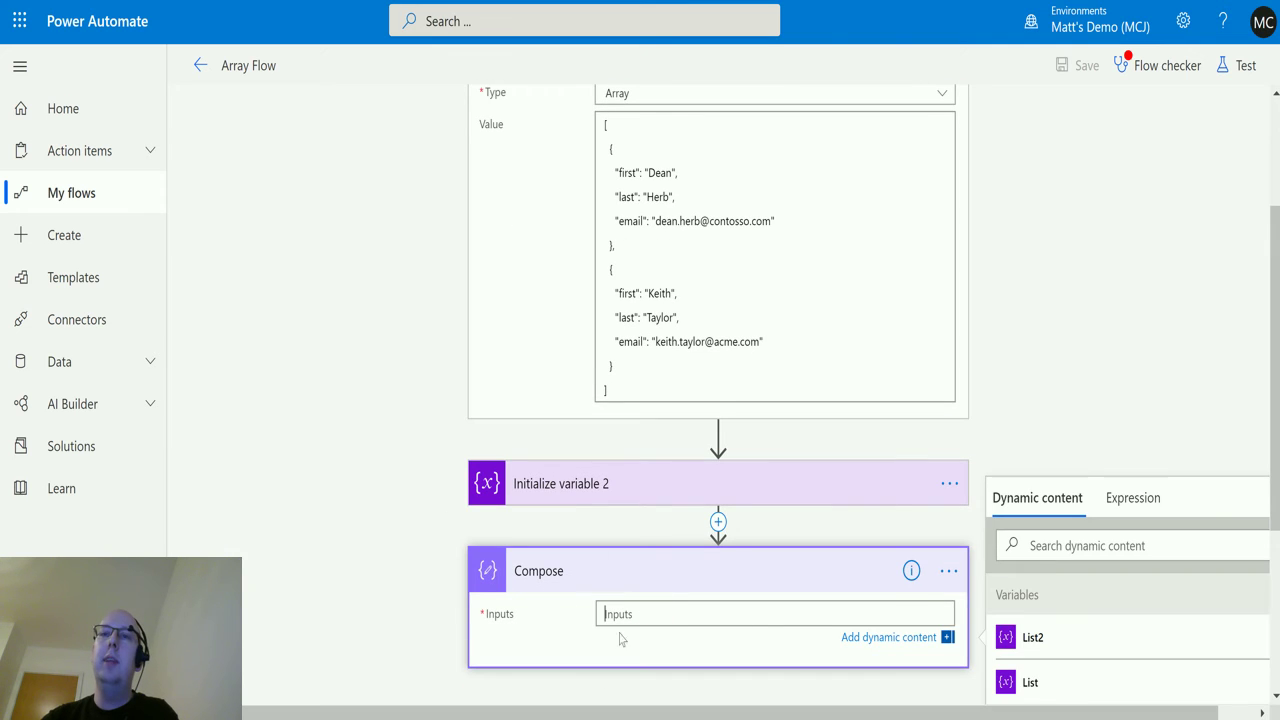
pyautogui.scroll(-1, 793, 595)
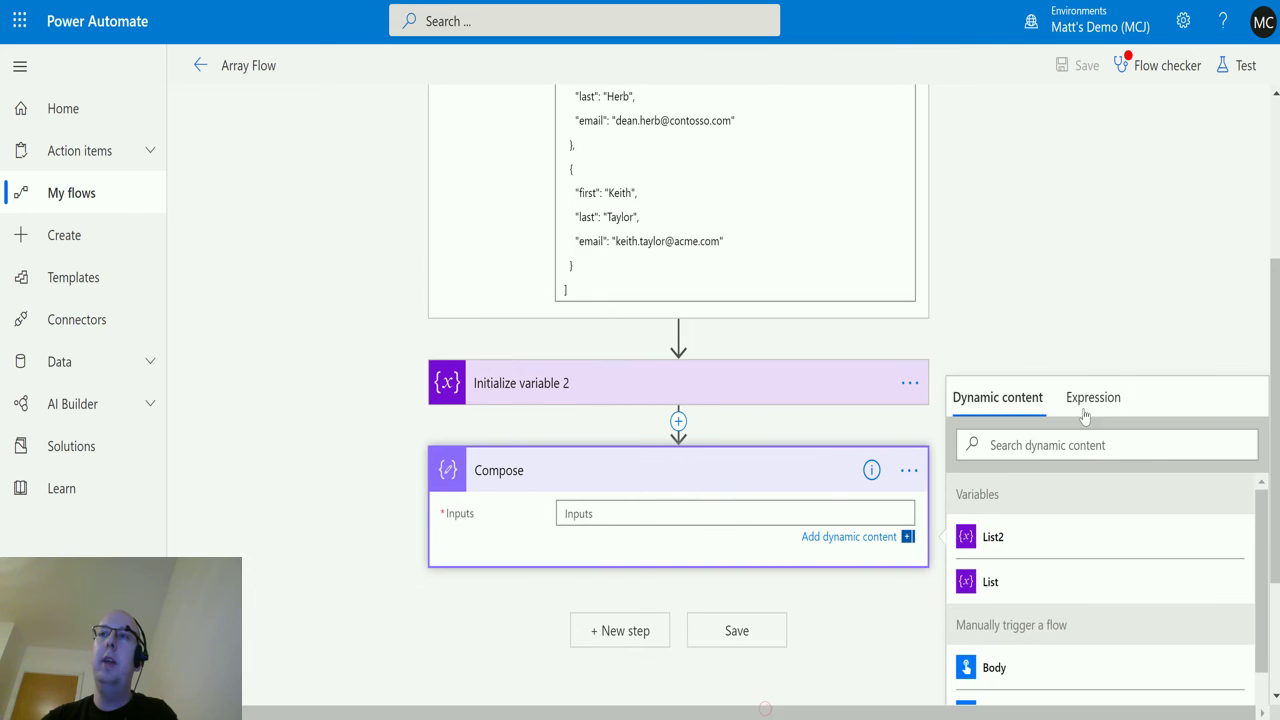
pyautogui.click(1092, 400)
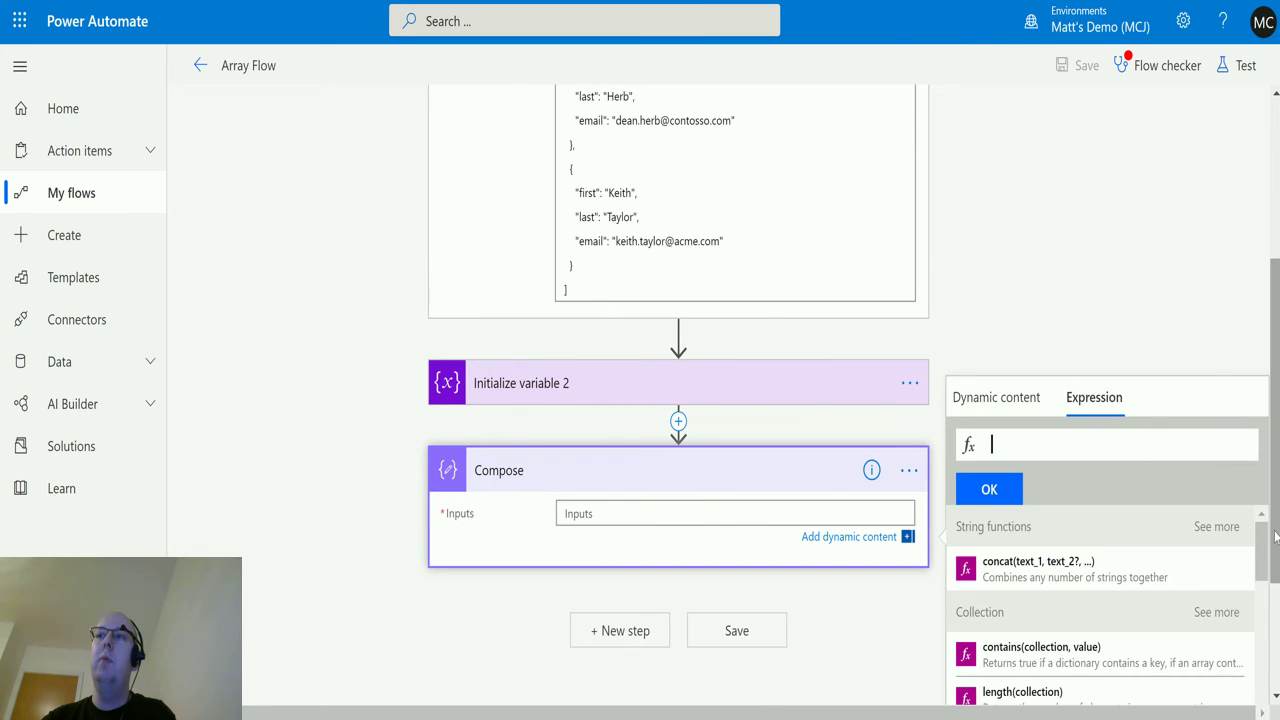
pyautogui.scroll(-2, 1260, 558)
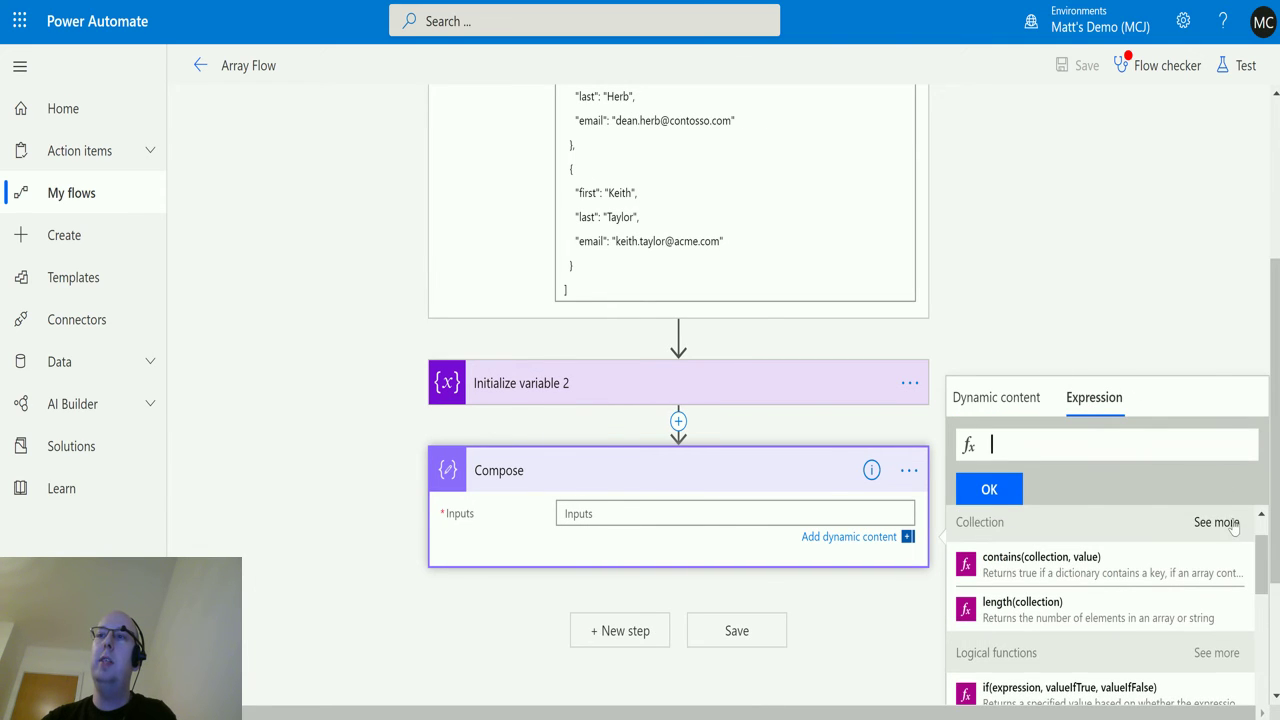
pyautogui.scroll(-3, 1260, 560)
pyautogui.scroll(-2, 1262, 562)
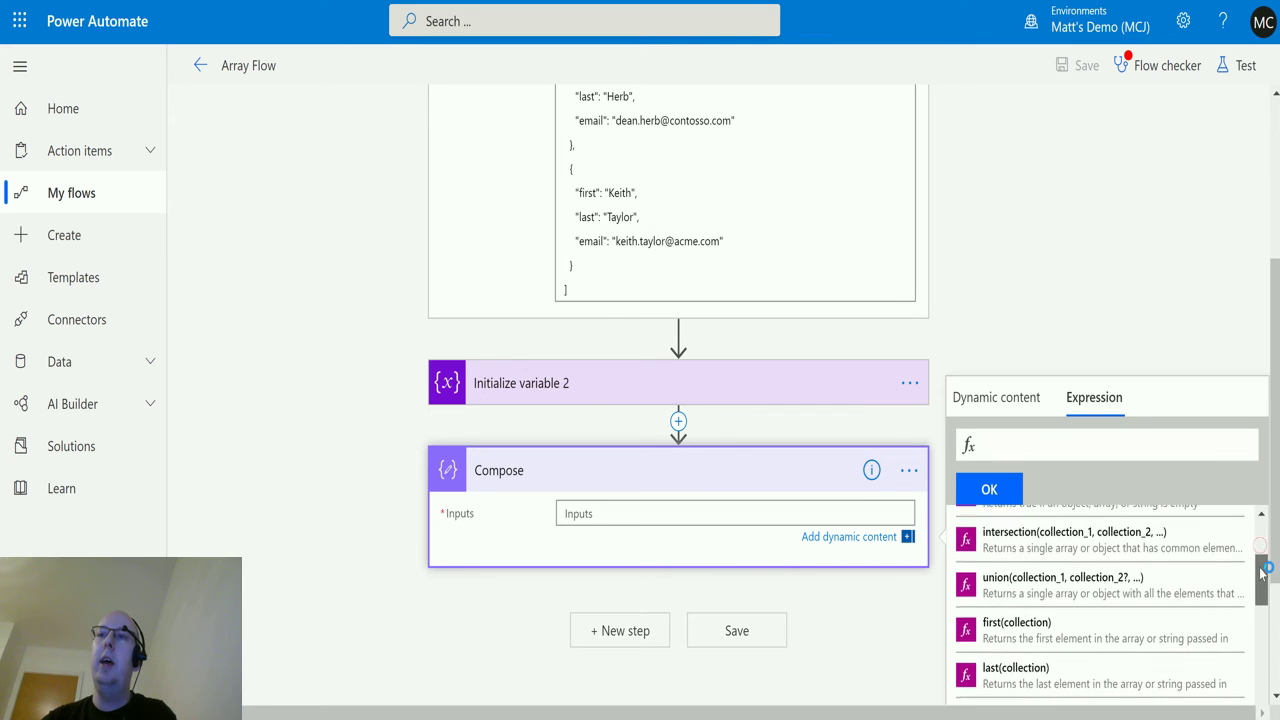
pyautogui.click(1055, 617)
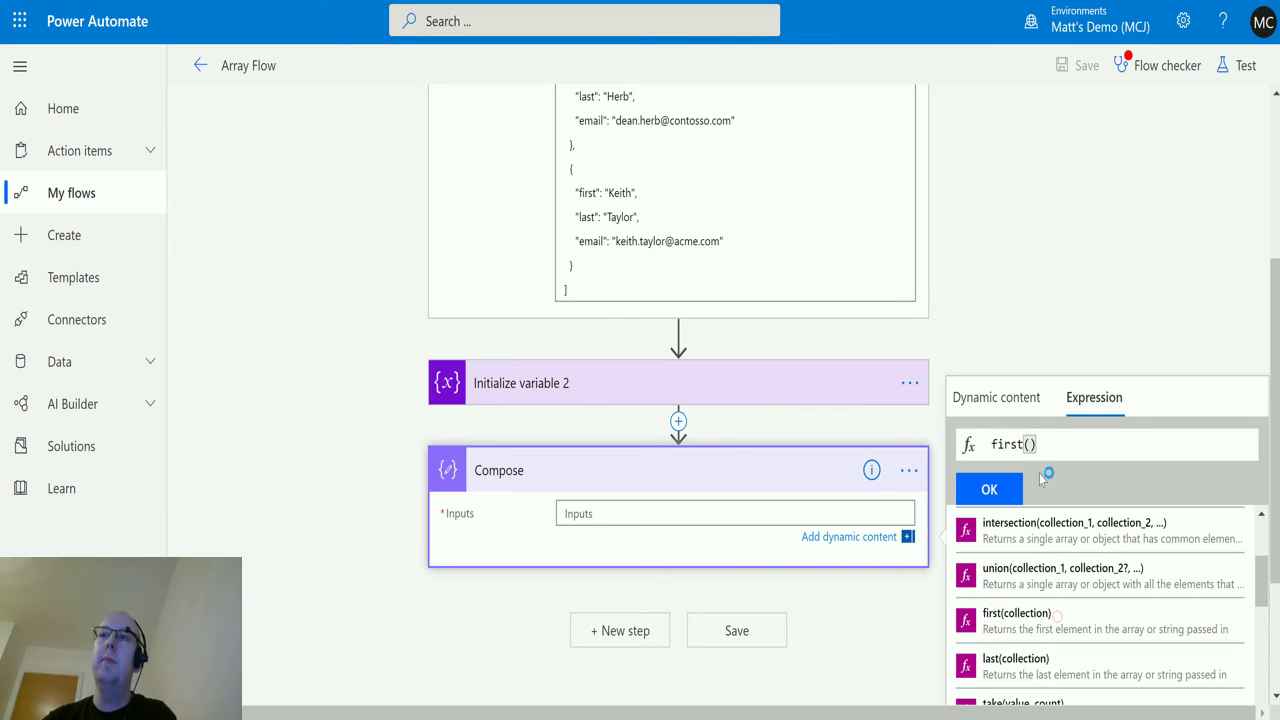
pyautogui.click(1020, 405)
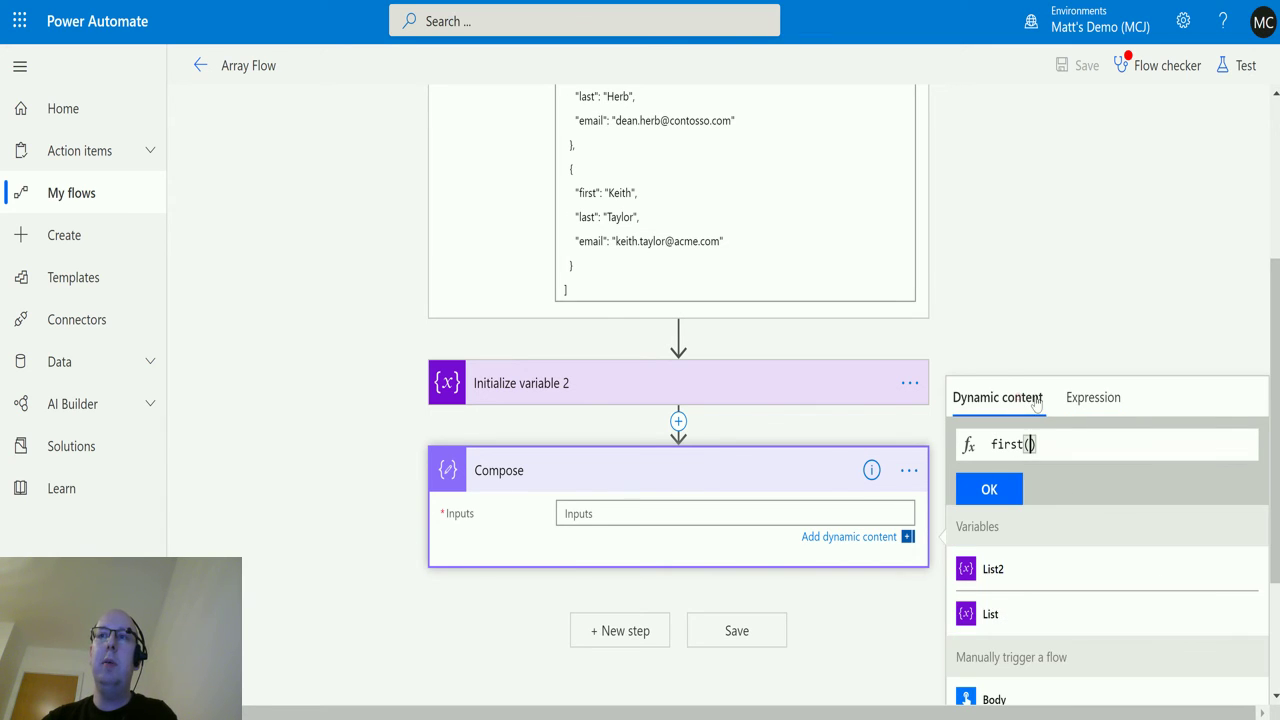
pyautogui.click(998, 614)
pyautogui.click(989, 490)
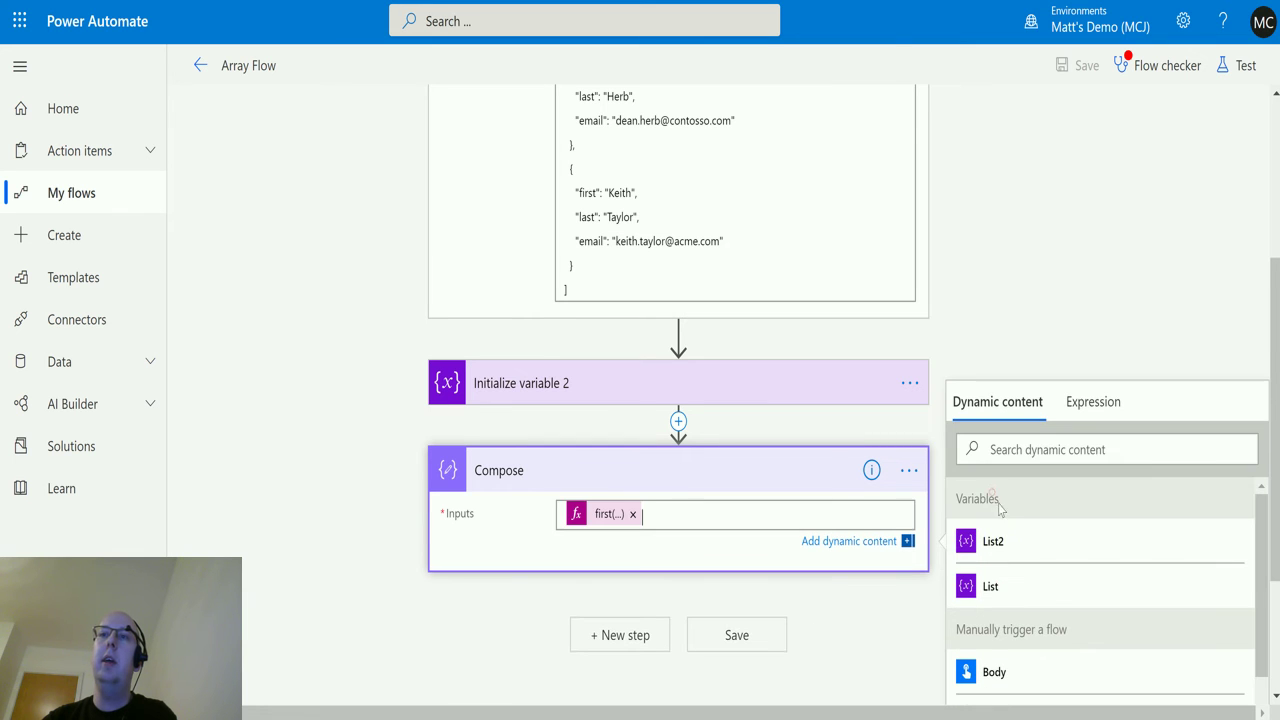
# Step: Save the flow and run a test of it
pyautogui.click(1240, 67)
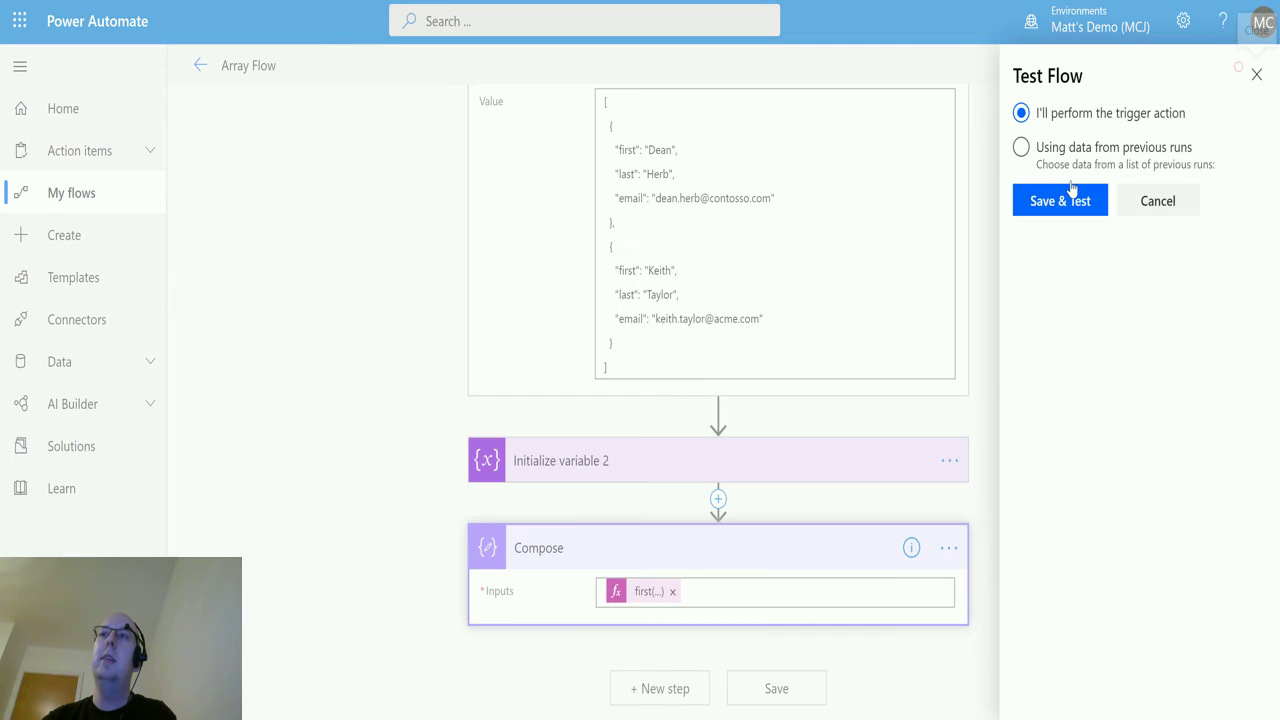
pyautogui.click(1070, 198)
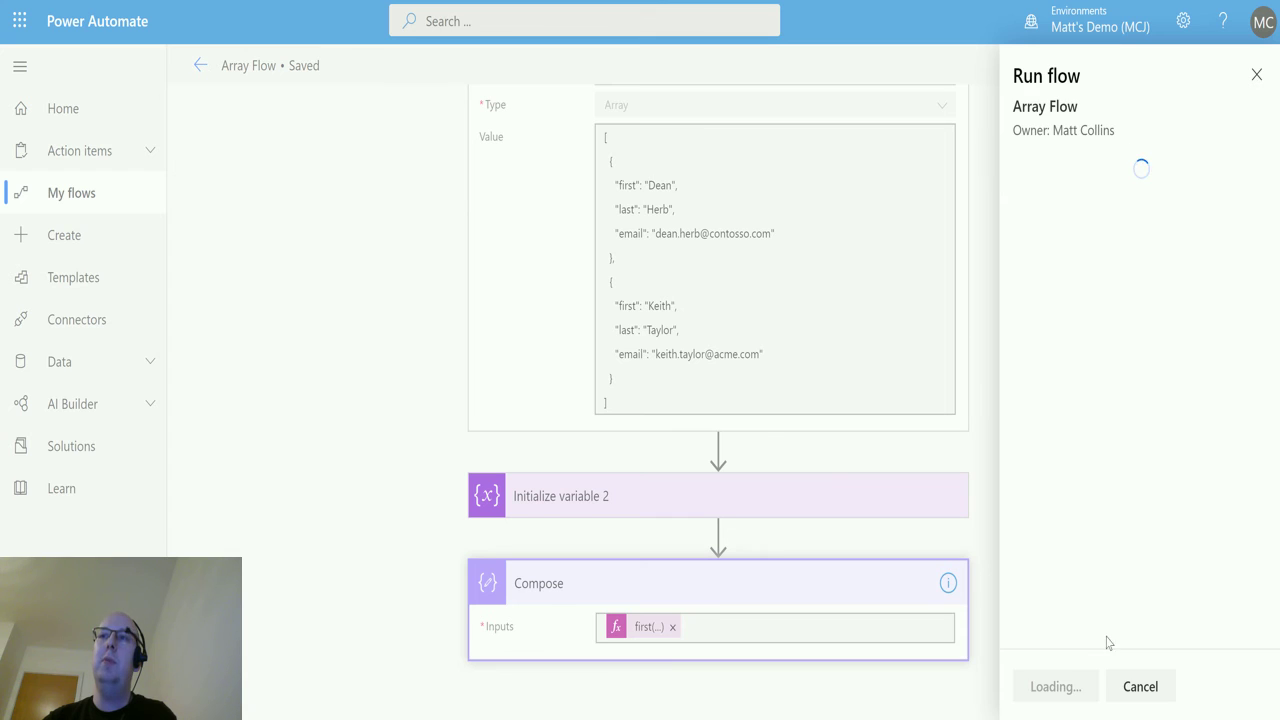
pyautogui.click(1083, 694)
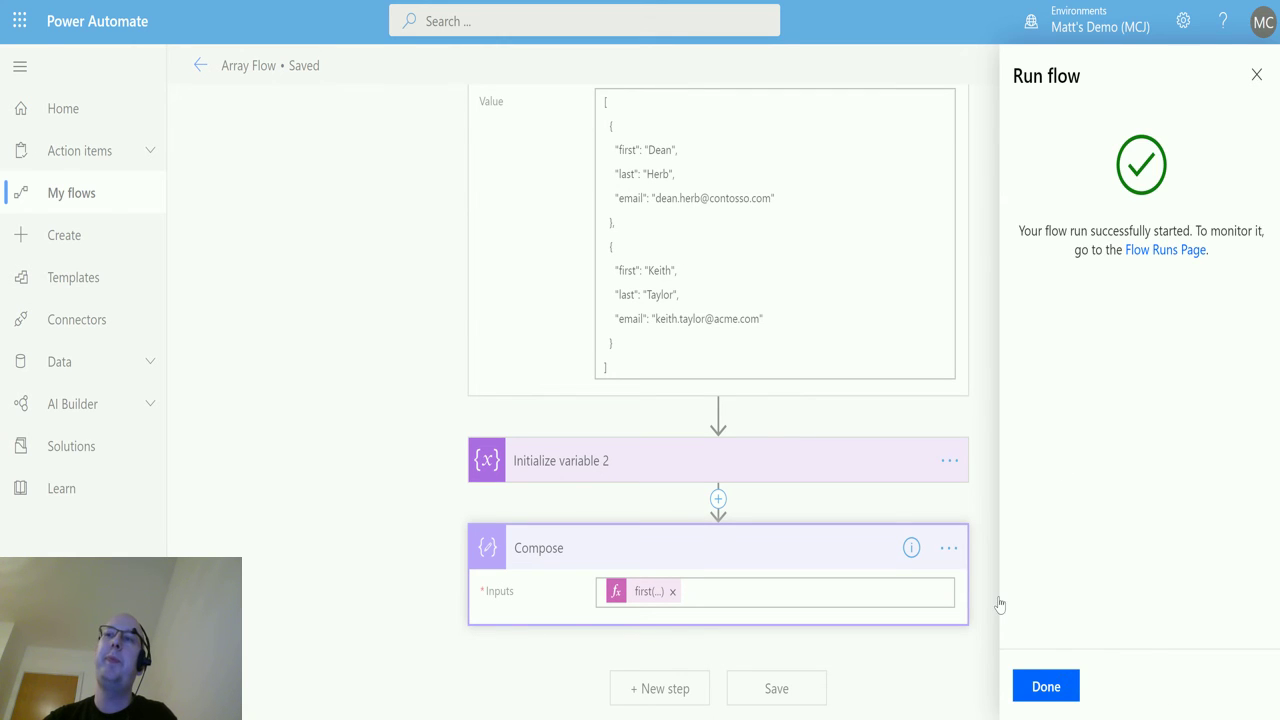
pyautogui.click(1046, 686)
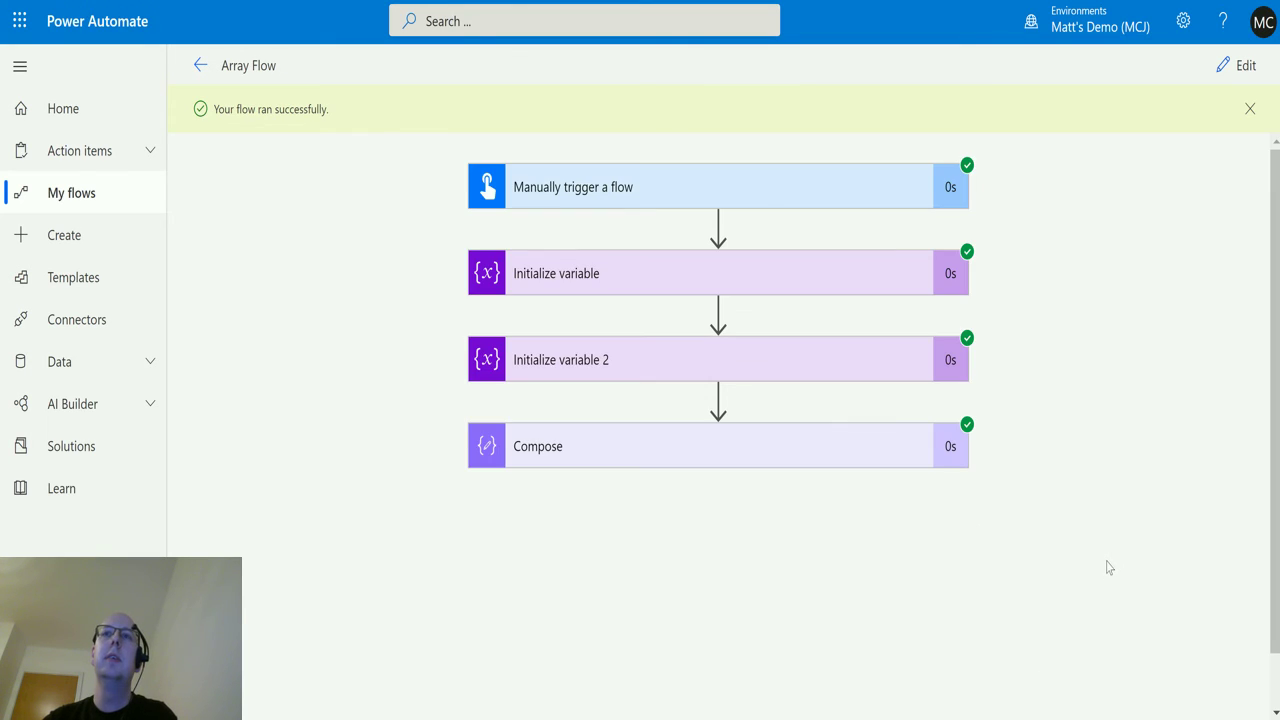
# Step: Expand the Compose and List variable steps in the run details
pyautogui.click(679, 449)
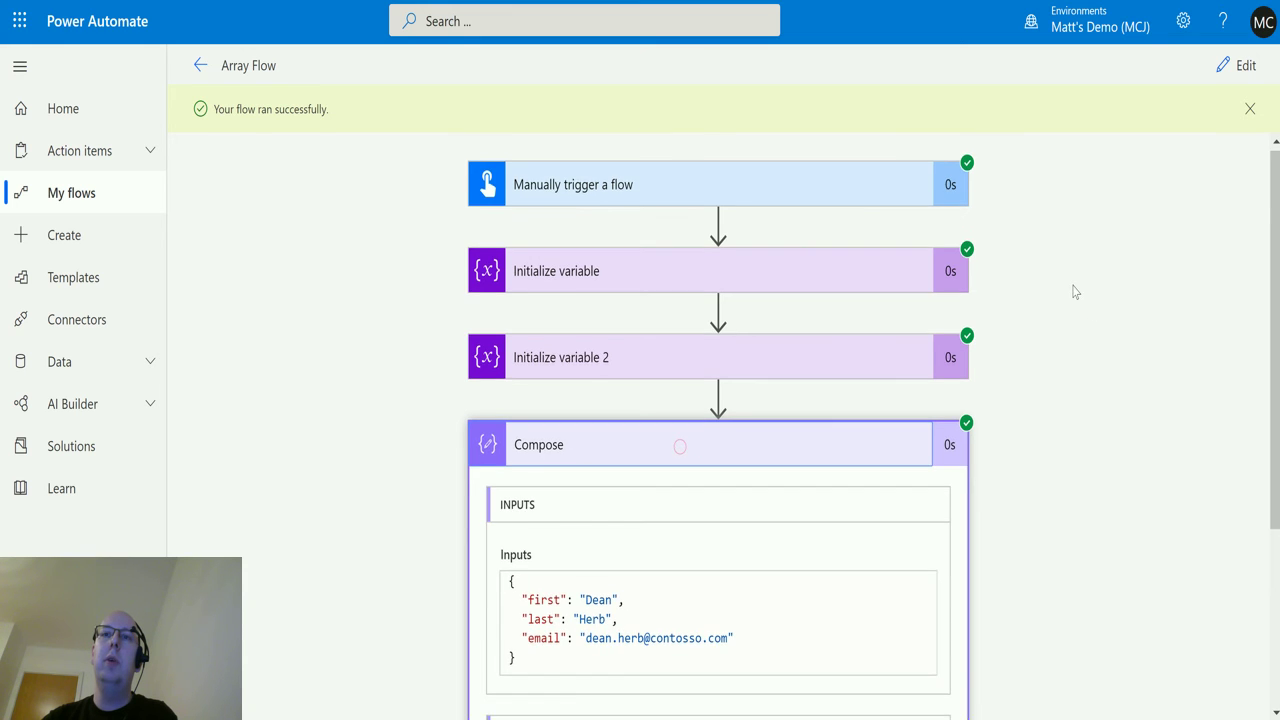
pyautogui.scroll(-1, 712, 424)
pyautogui.scroll(2, 600, 400)
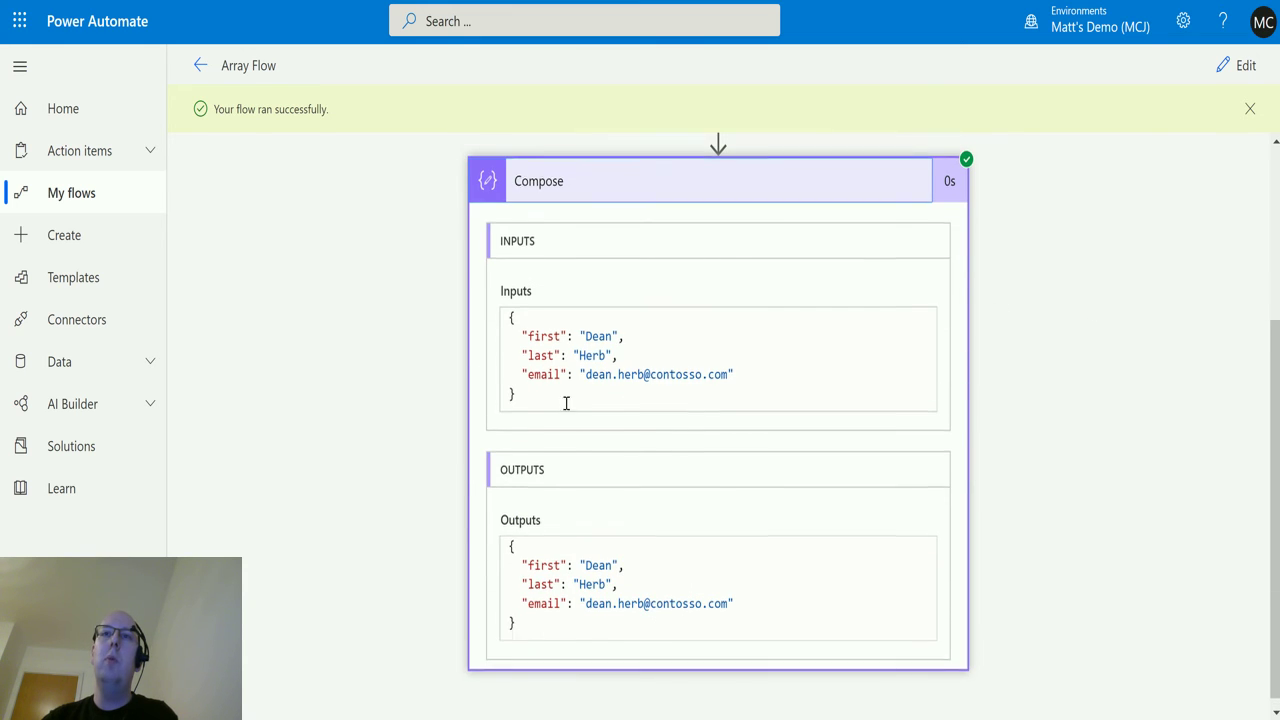
pyautogui.scroll(3, 806, 434)
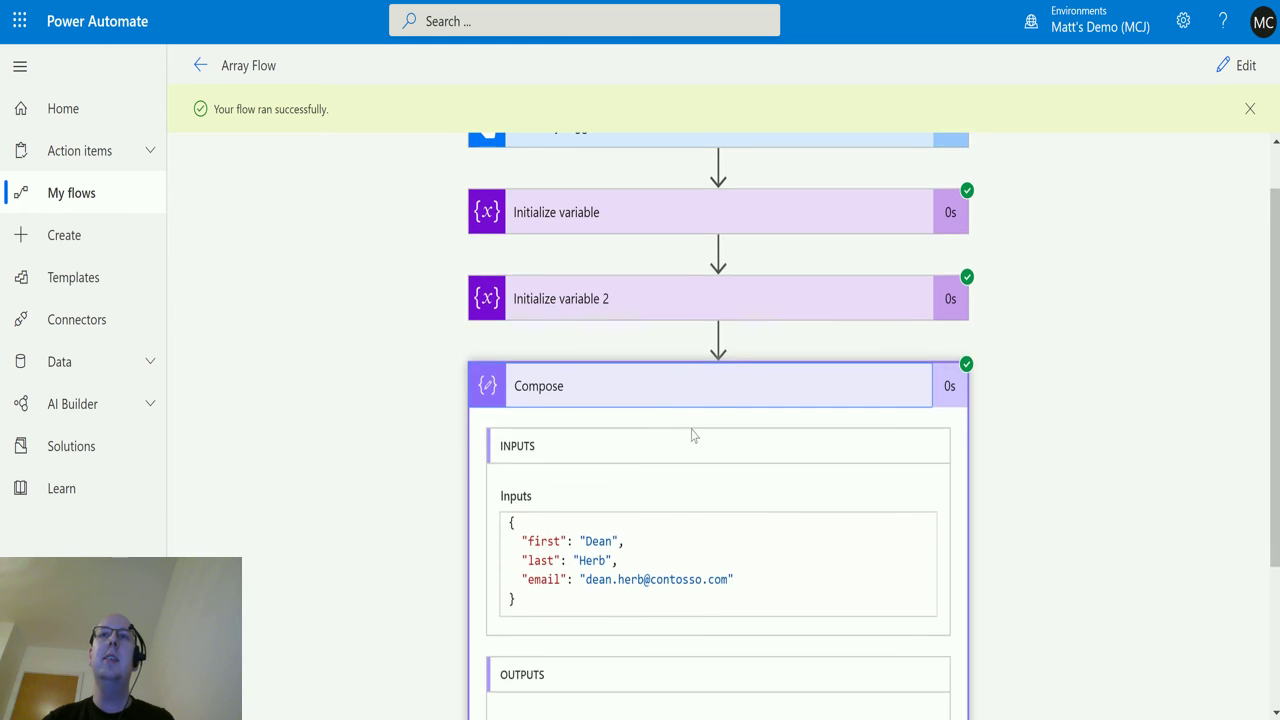
pyautogui.click(685, 278)
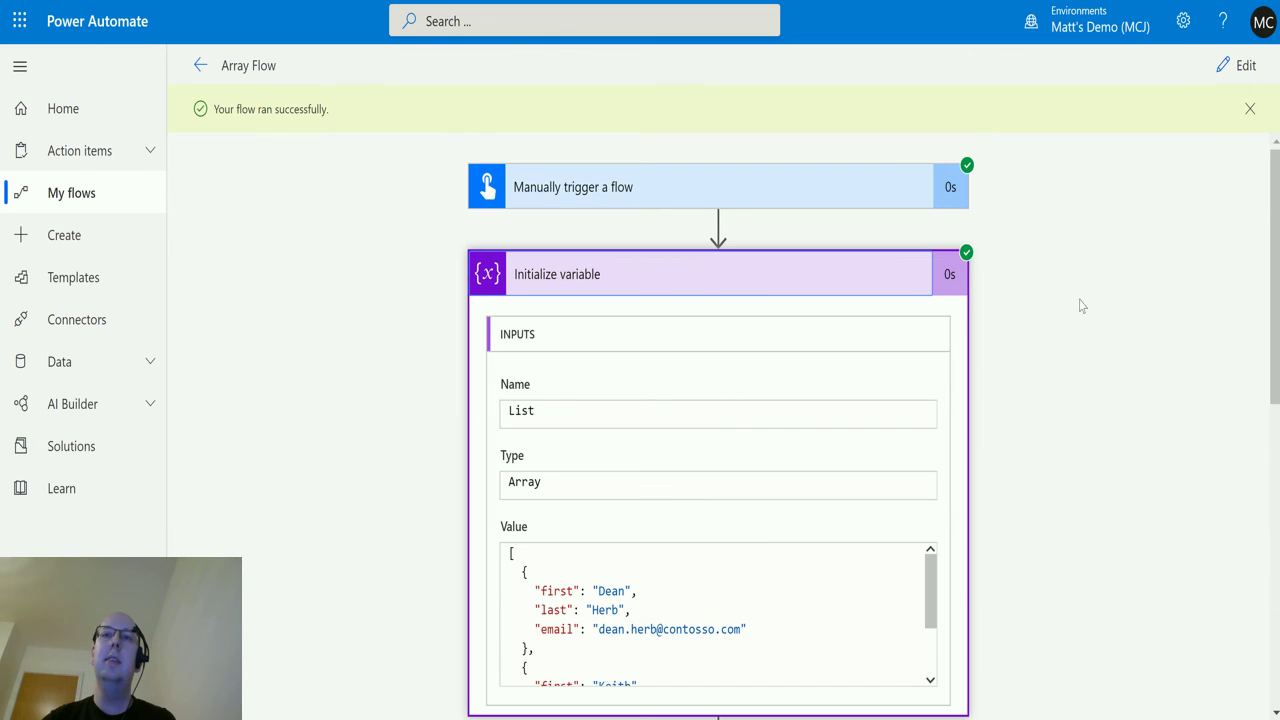
pyautogui.scroll(-4, 608, 494)
pyautogui.scroll(4, 656, 540)
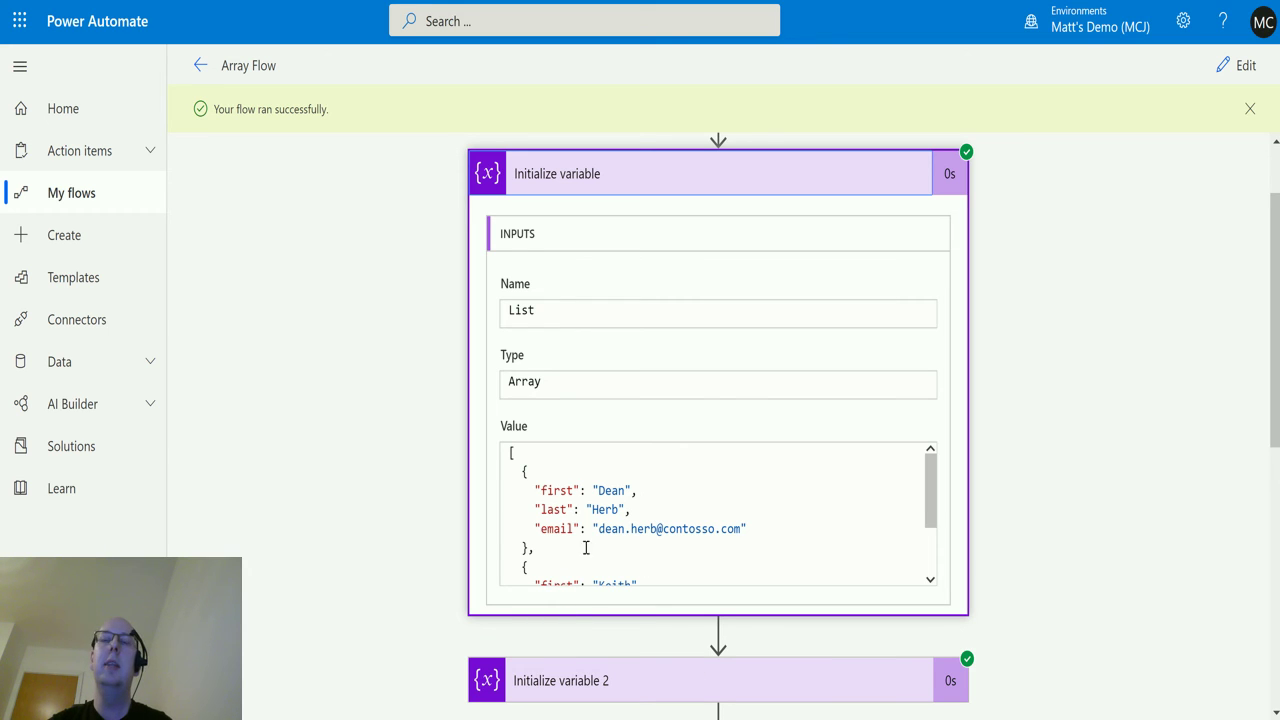
# Step: Highlight the List array's first record and compare it with the object Compose returned
pyautogui.moveTo(541, 547); pyautogui.dragTo(514, 482)
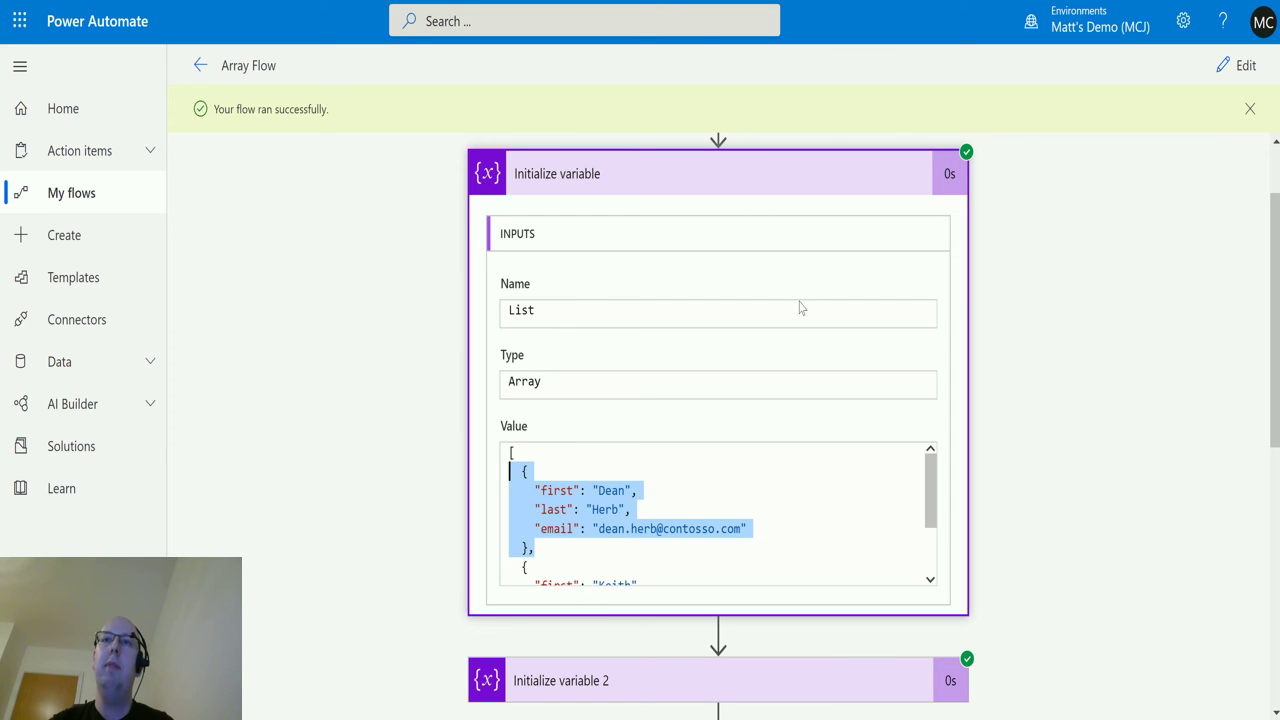
pyautogui.scroll(-1, 768, 472)
pyautogui.scroll(-3, 768, 472)
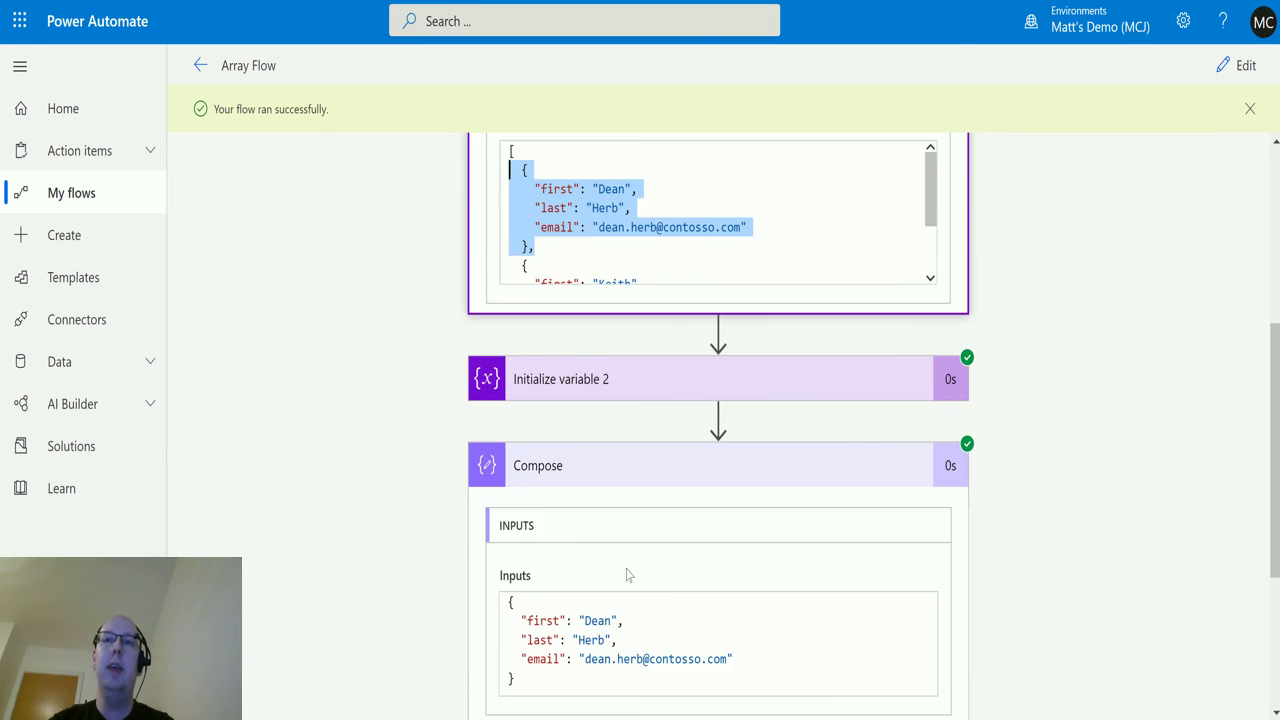
pyautogui.scroll(4, 612, 541)
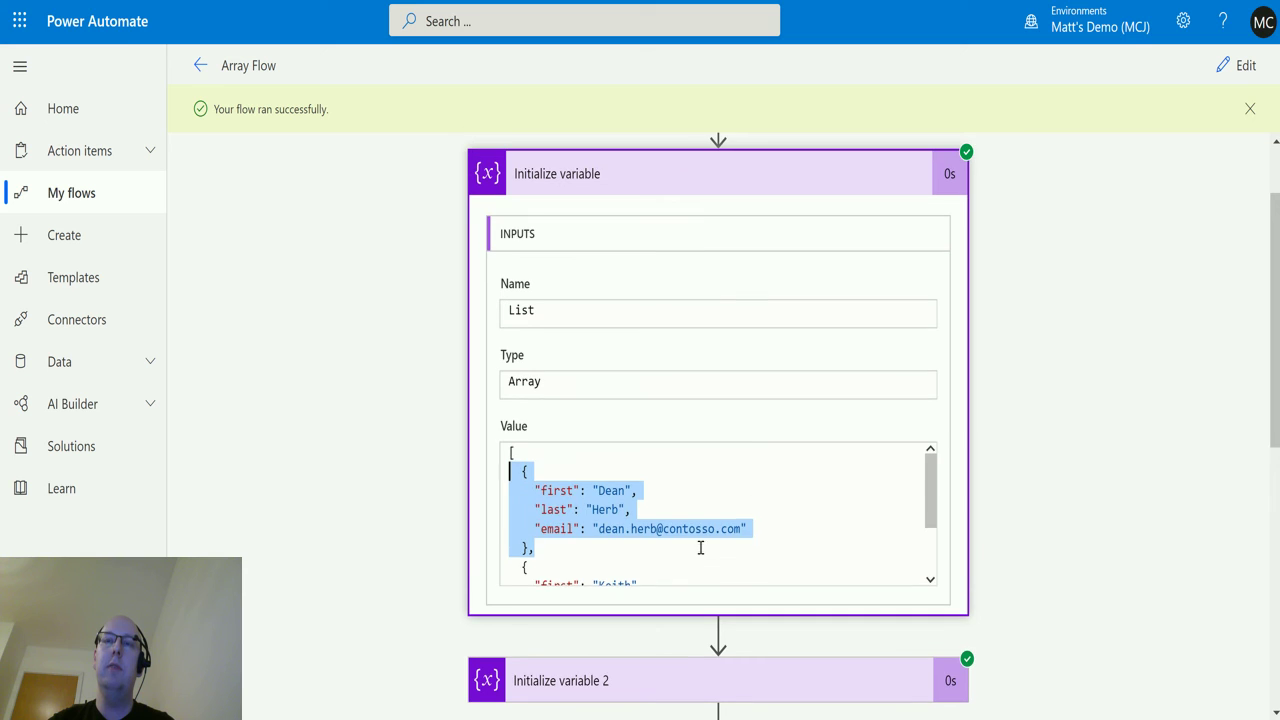
pyautogui.scroll(-3, 700, 543)
pyautogui.scroll(-2, 994, 463)
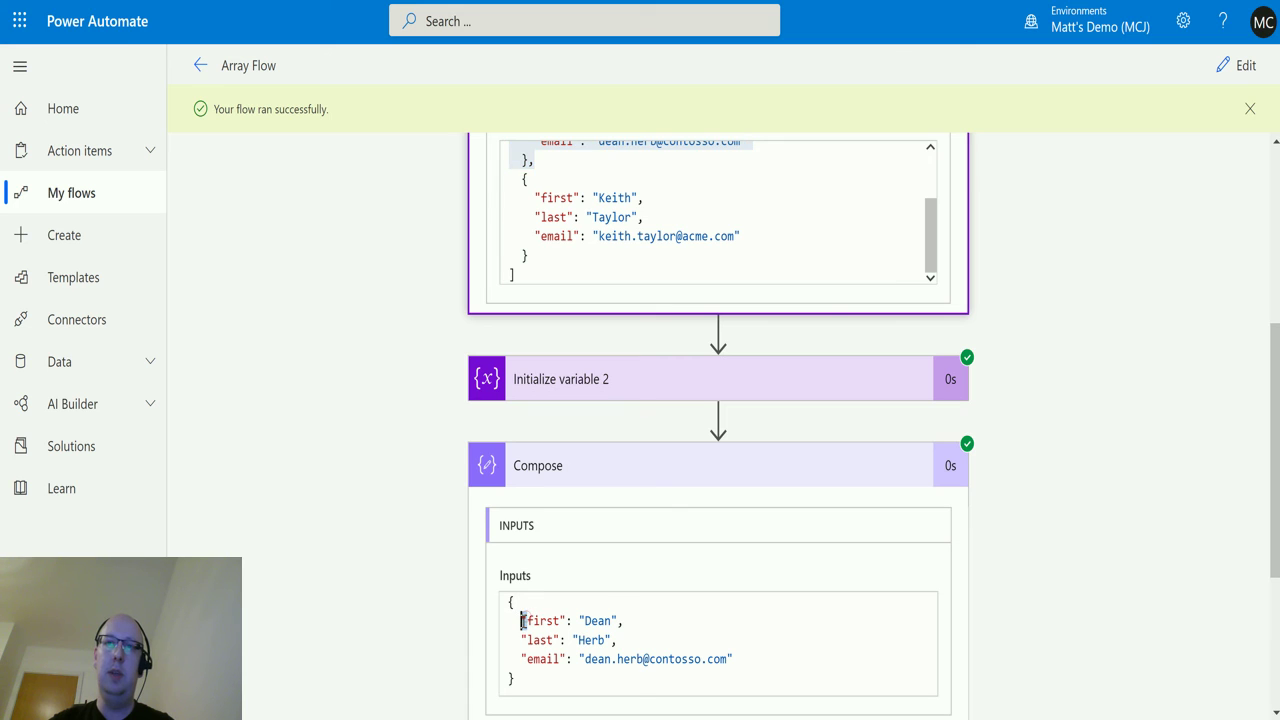
pyautogui.click(567, 621)
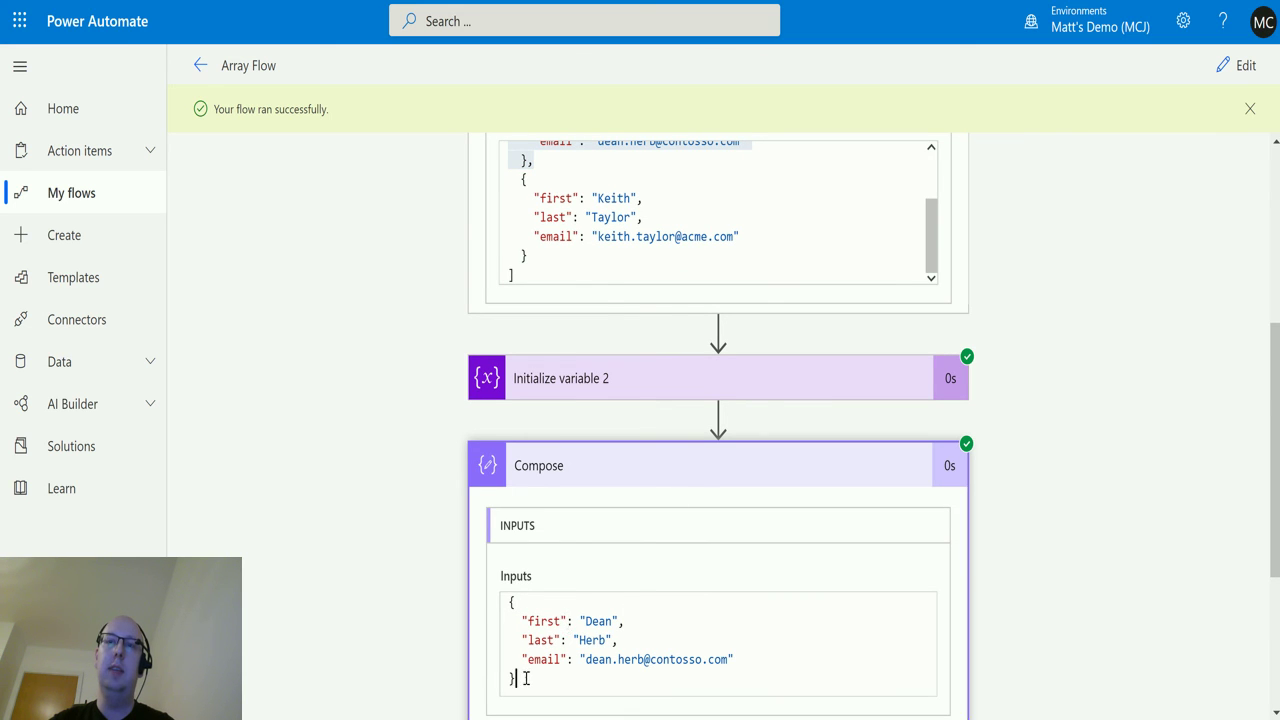
pyautogui.moveTo(516, 679); pyautogui.dragTo(497, 588)
pyautogui.scroll(4, 680, 597)
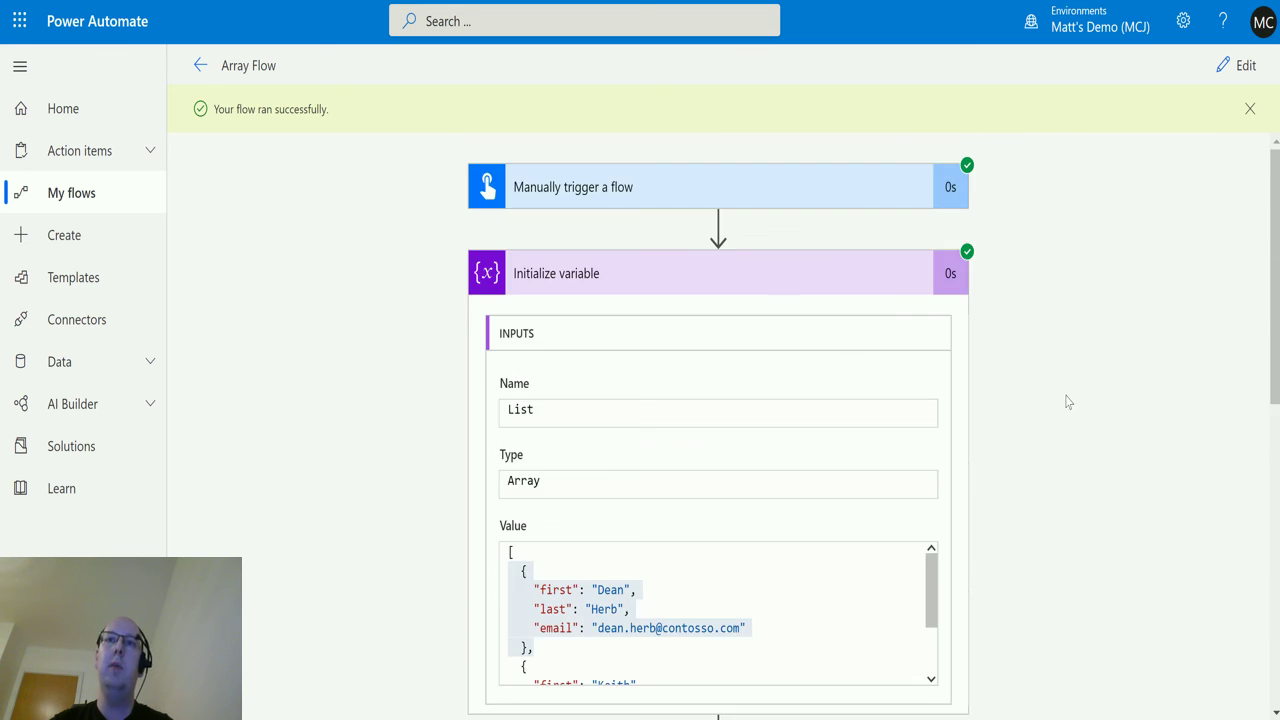
pyautogui.scroll(-2, 1066, 400)
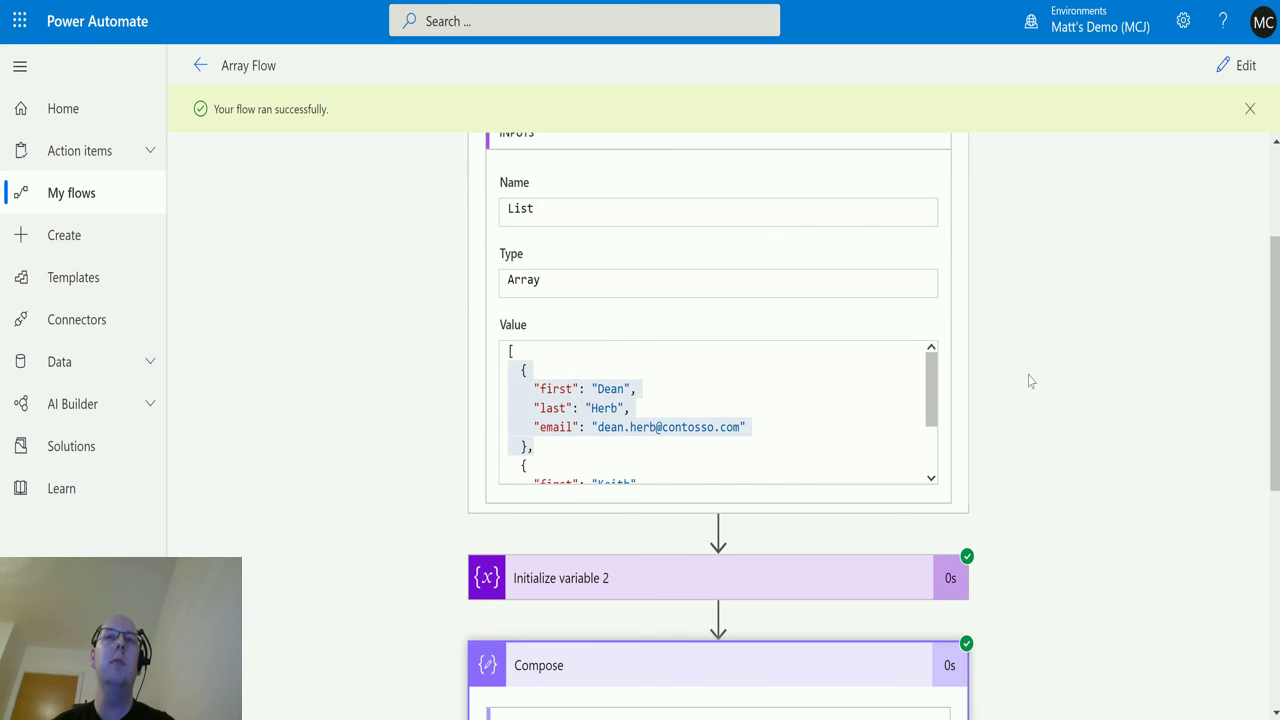